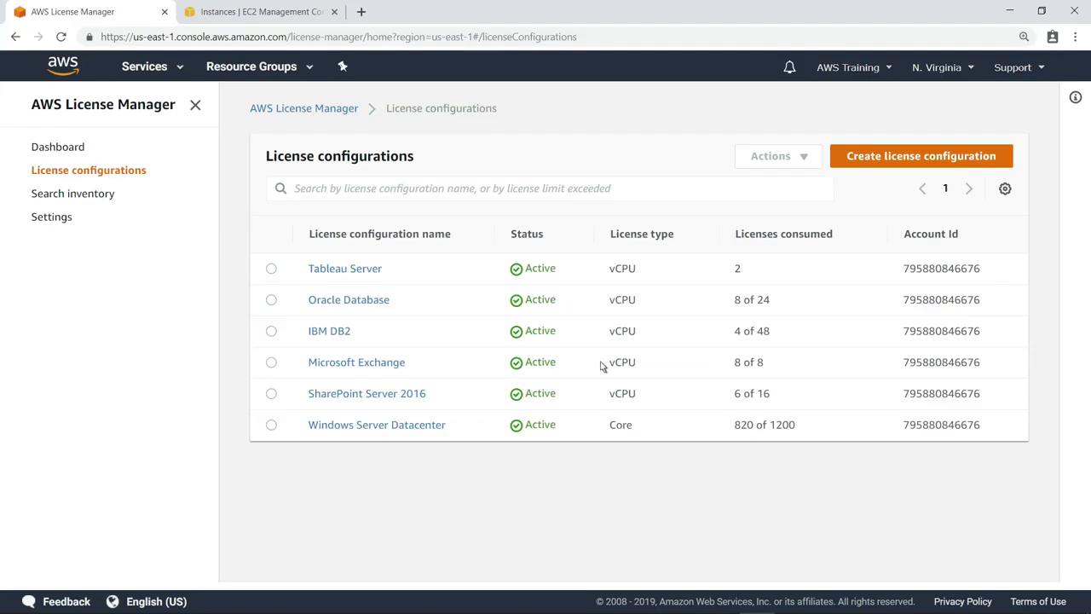
Examine the license usage charts for all tracked license configurations on the License Manager dashboard.
left_click(85, 150)
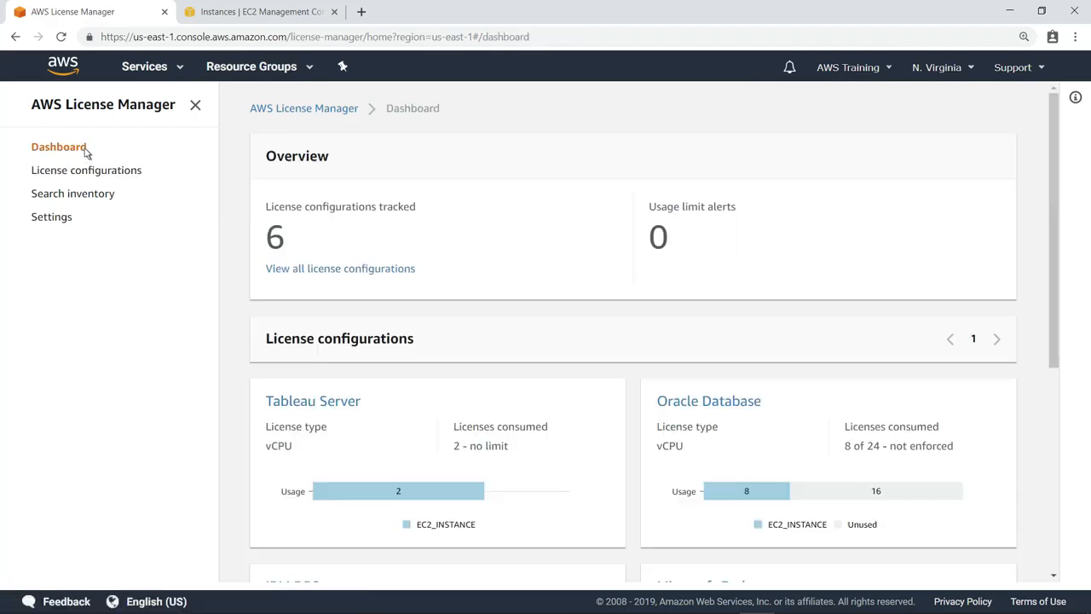
scroll(1051, 533, "down", 5)
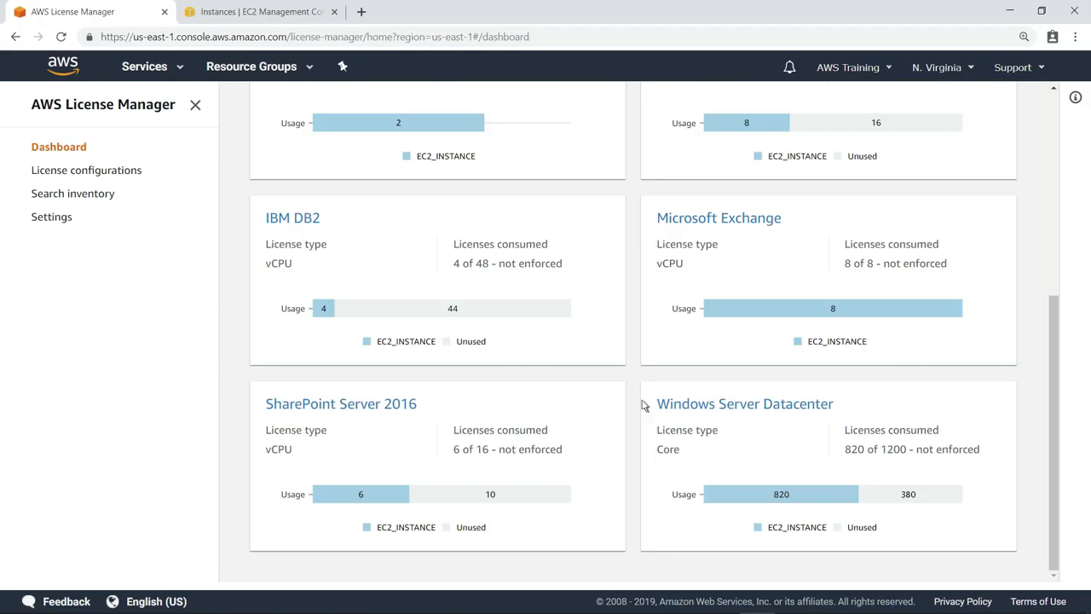
Examine the editable account management and SNS notification settings, then leave them without applying changes.
left_click(71, 222)
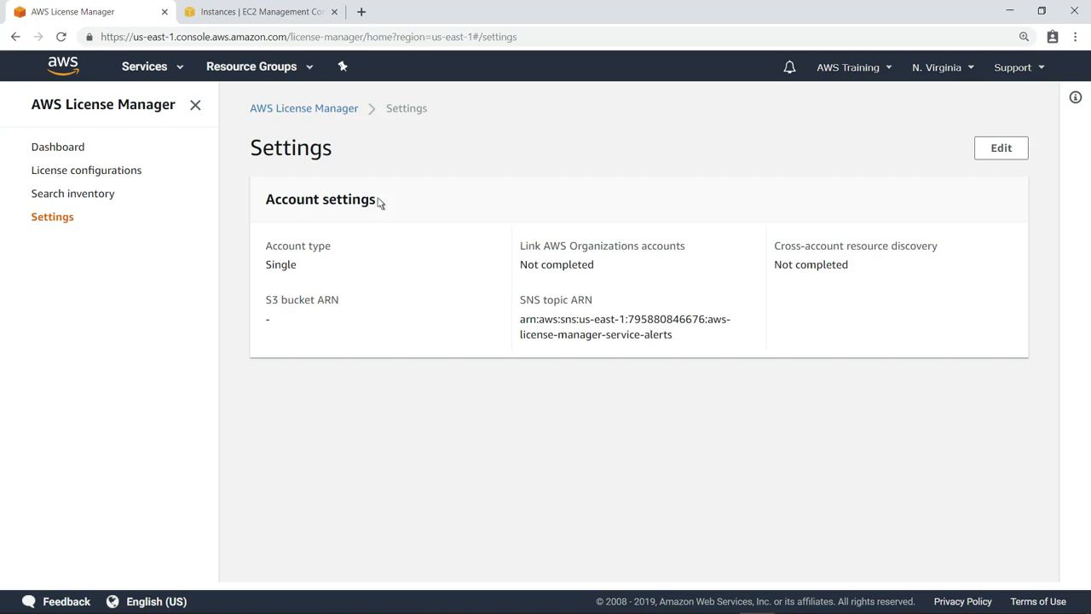
left_click(1001, 148)
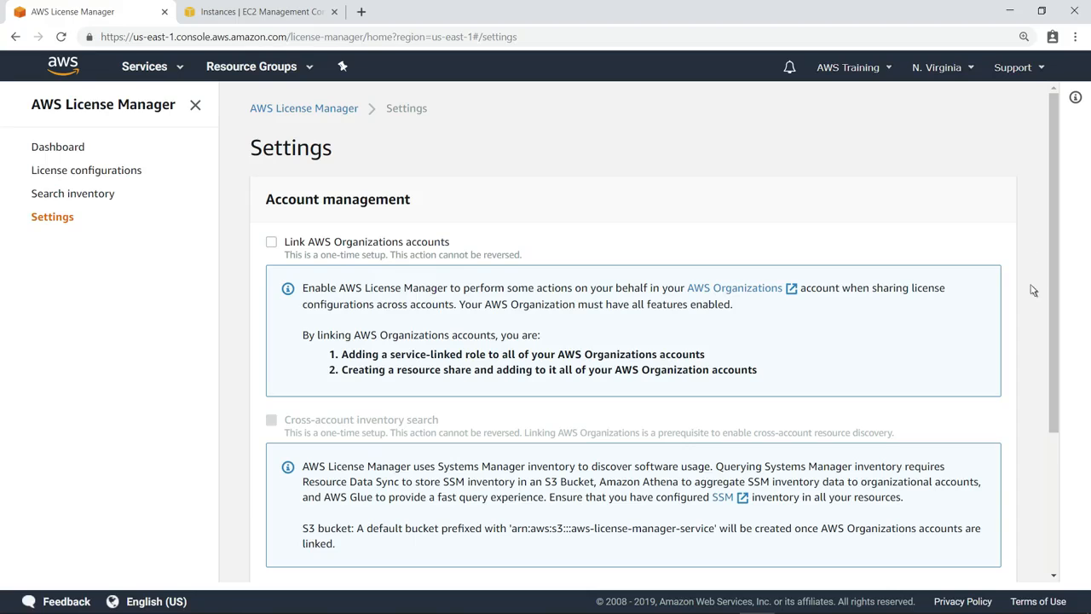
scroll(1058, 546, "down", 3)
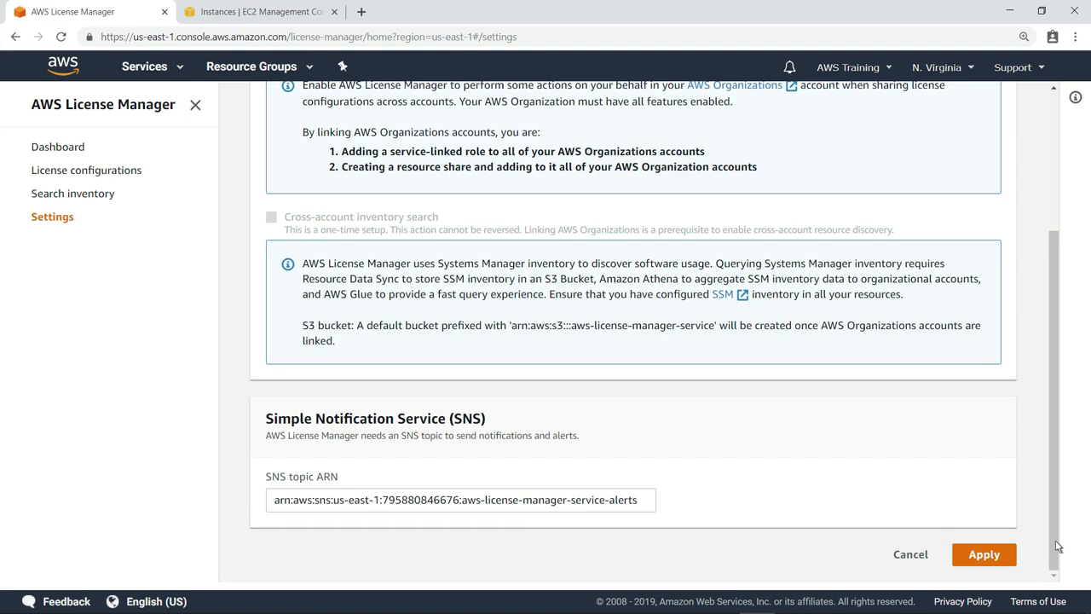
left_click(910, 554)
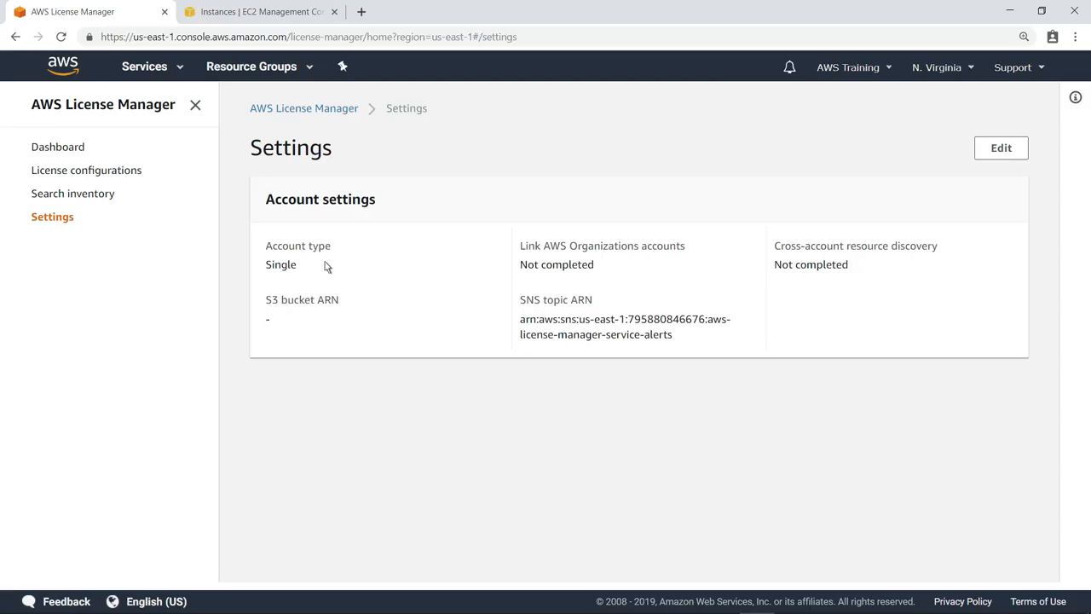
Start a new license configuration named "SQL Server Standard" with the vCPUs license type.
left_click(94, 171)
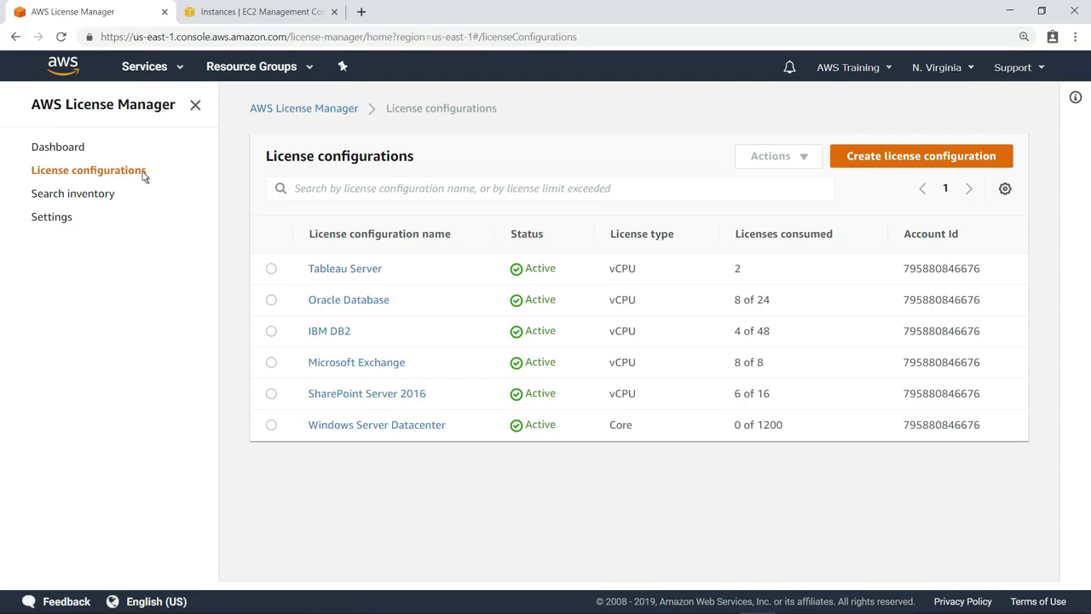
left_click(1001, 161)
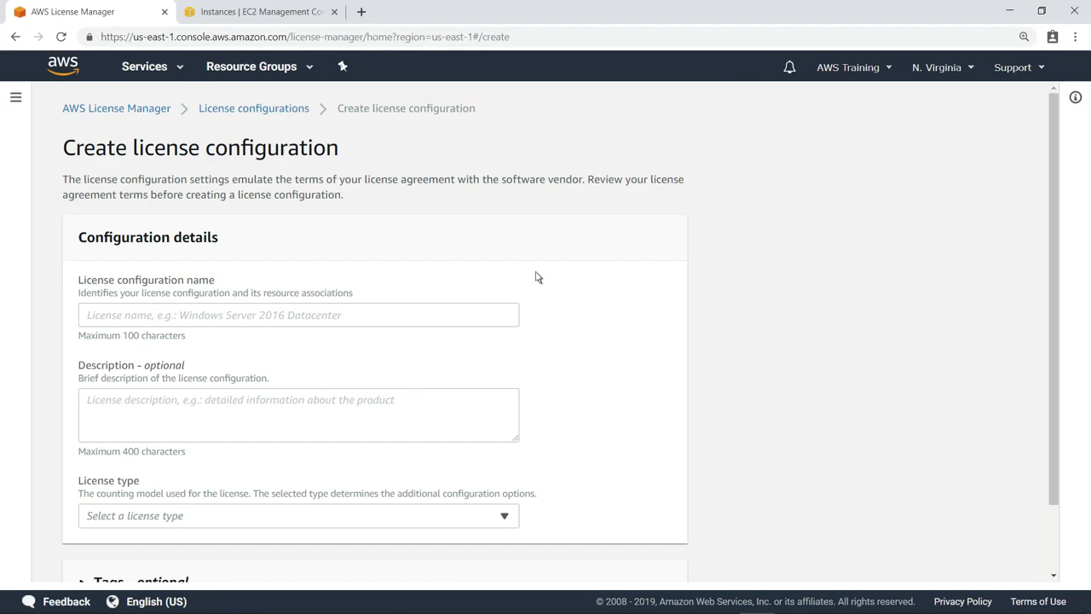
left_click(345, 323)
type("SQL Server Standard")
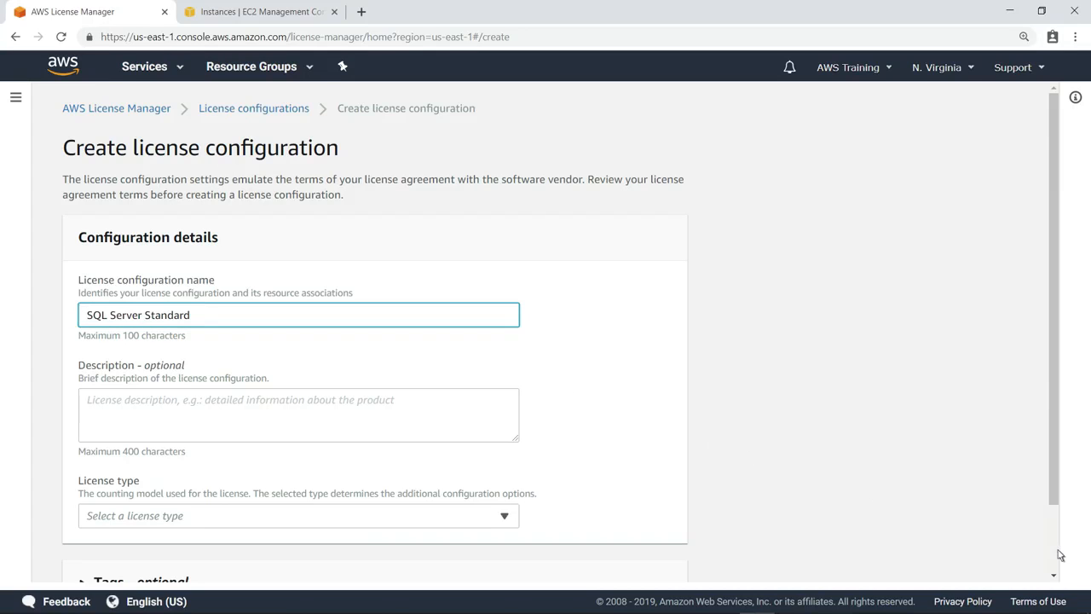
scroll(1062, 554, "down", 2)
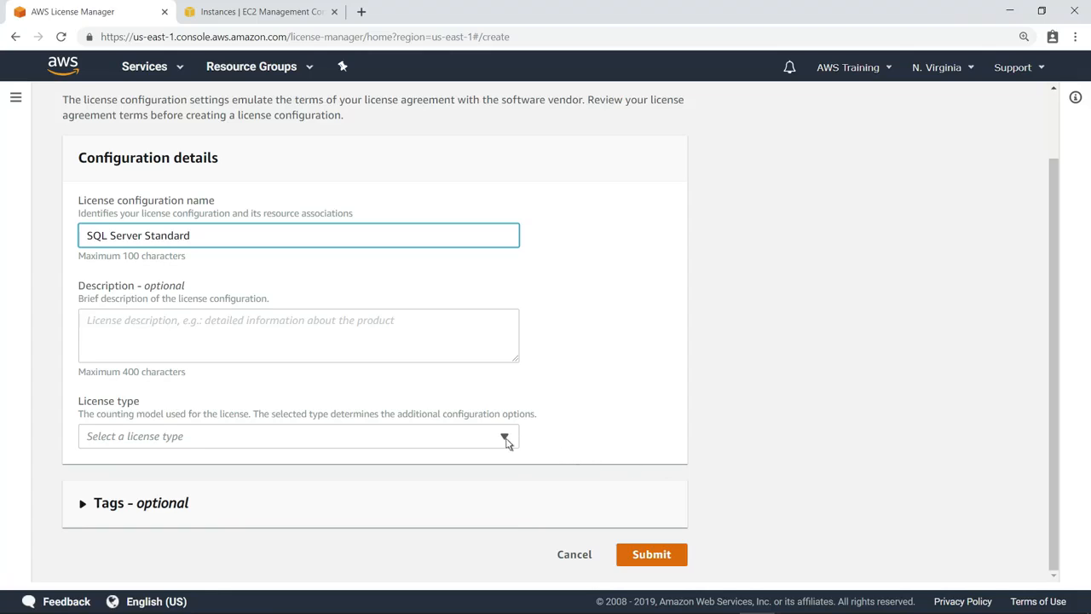
left_click(506, 438)
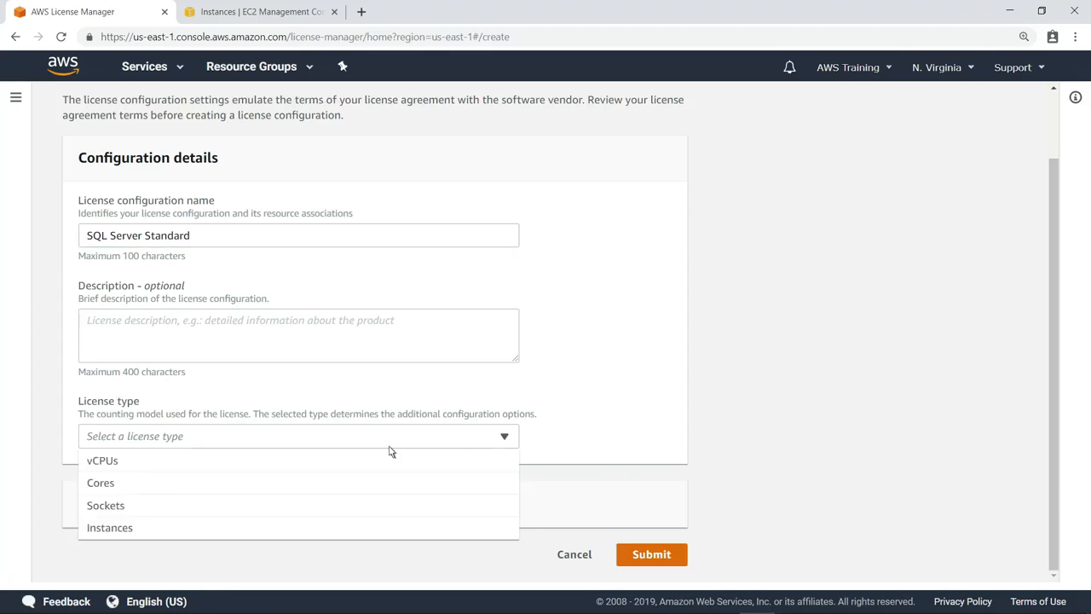
left_click(124, 467)
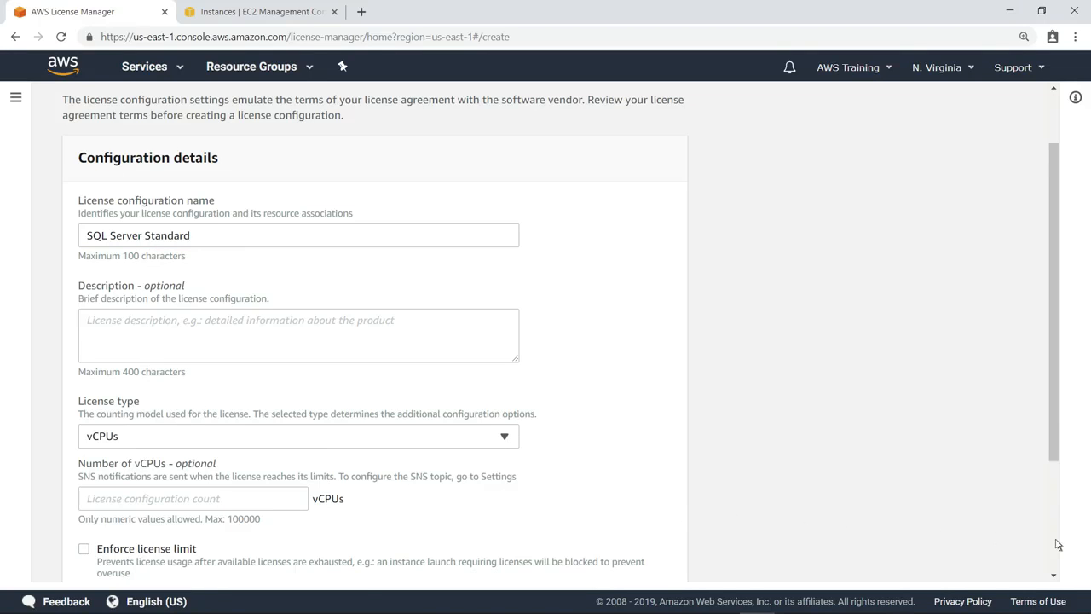
Limit the license configuration to 10 vCPUs and enforce the license limit.
scroll(1057, 543, "down", 3)
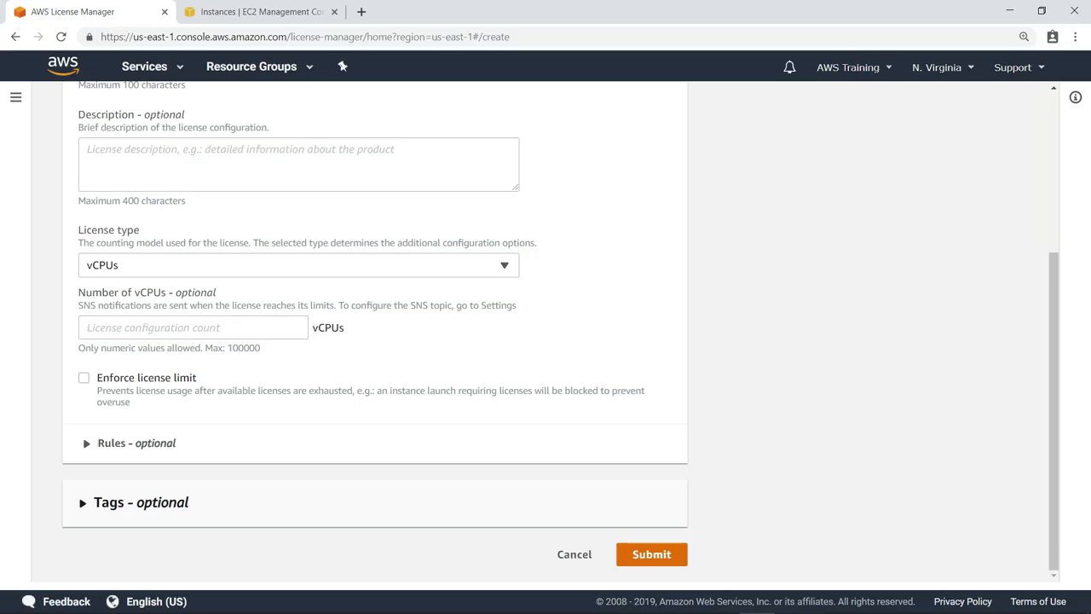
left_click(223, 329)
type("10")
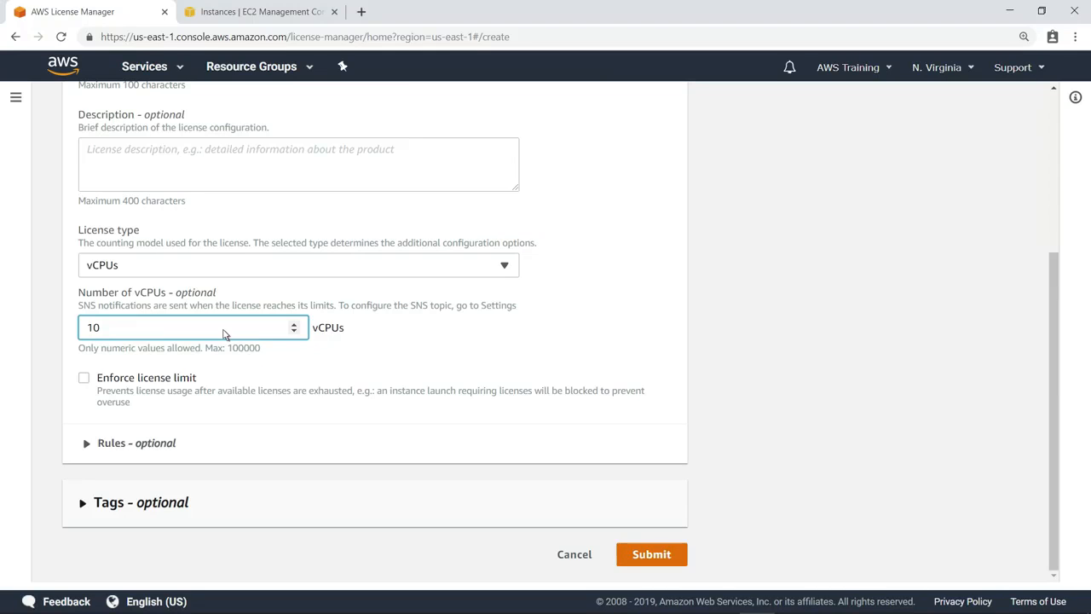
left_click(84, 380)
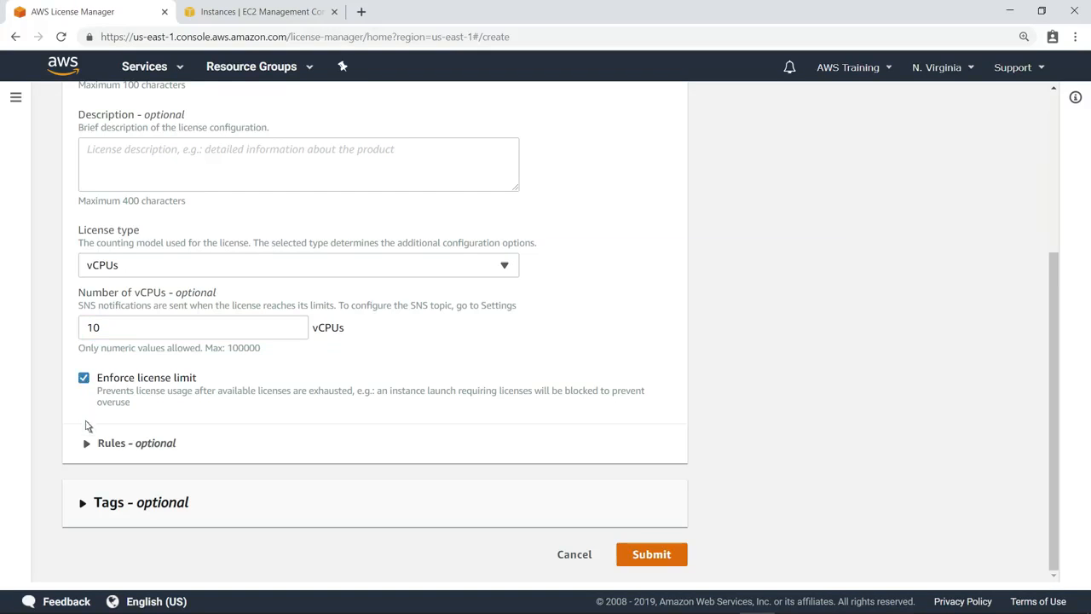
View the available rule types without choosing one, and submit the SQL Server Standard license configuration.
left_click(86, 445)
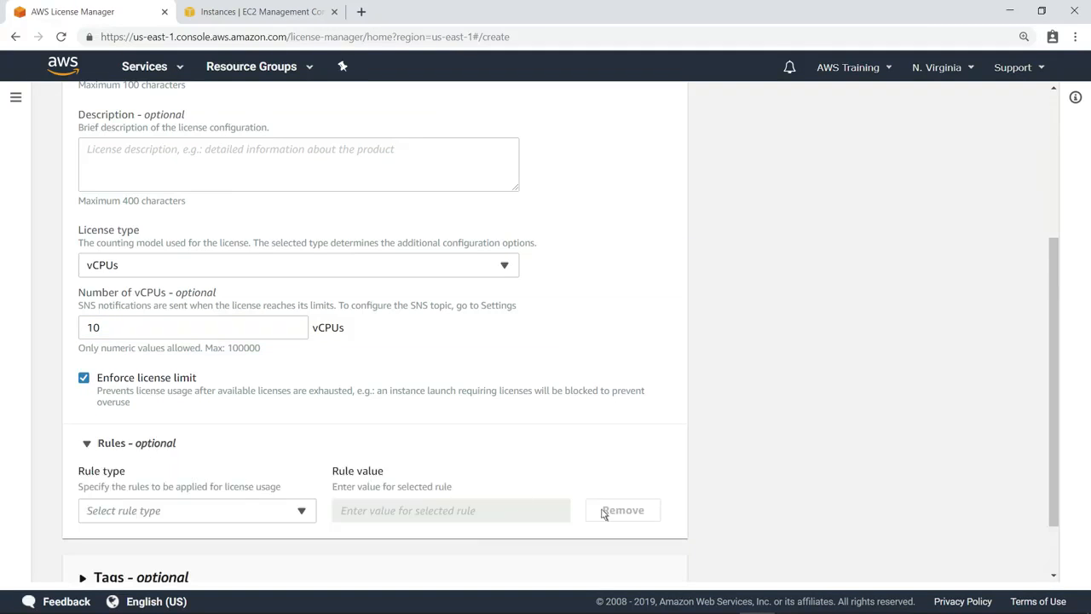
scroll(1058, 569, "down", 2)
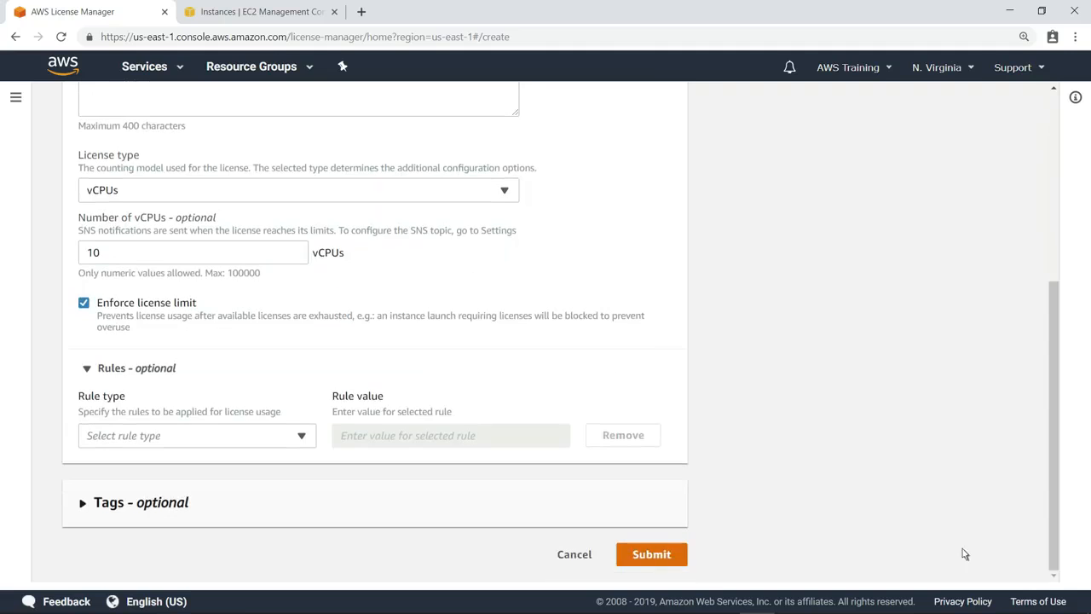
left_click(300, 437)
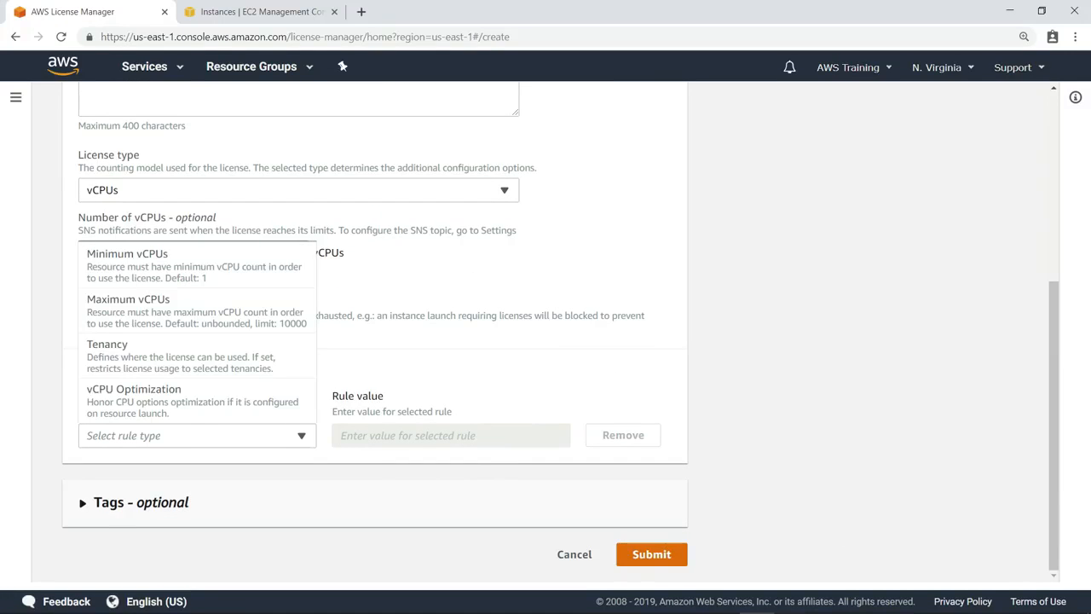
left_click(300, 439)
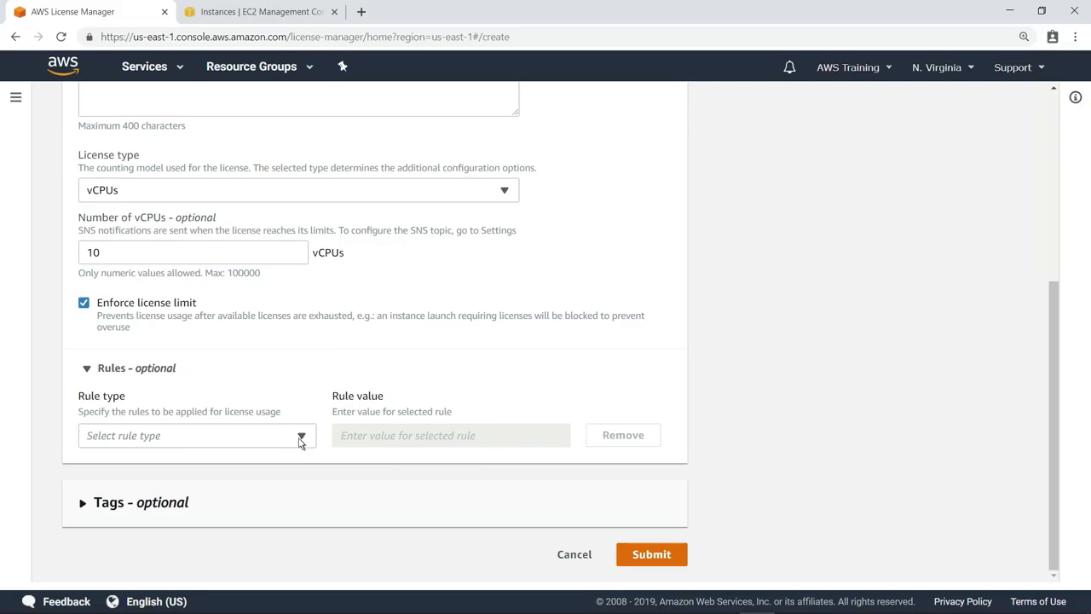
left_click(652, 555)
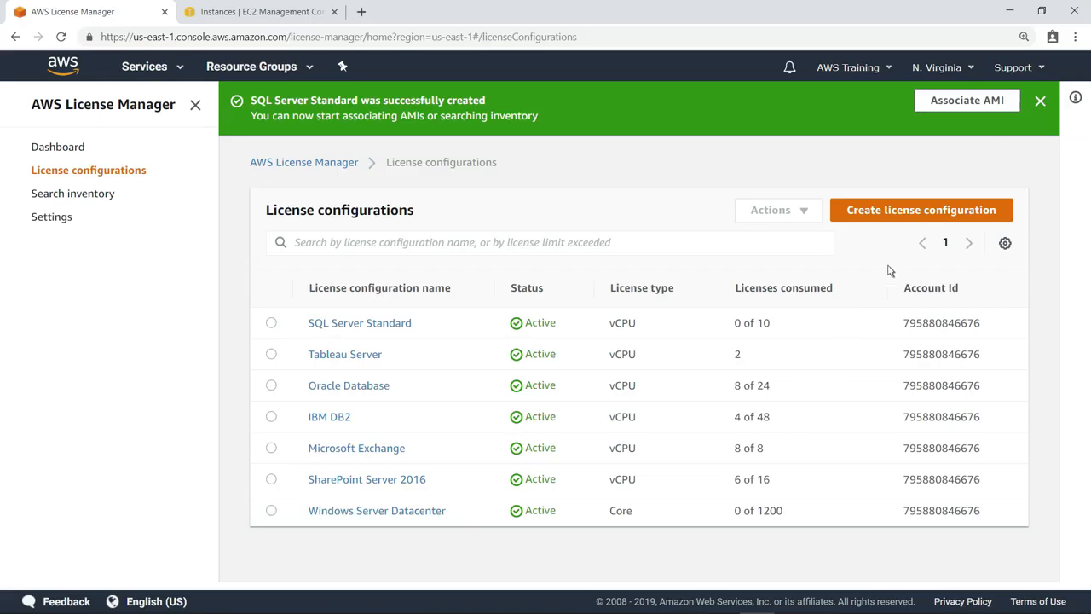
Associate the SQL Server Standard license configuration with the SQL Server 2017 Standard AMI.
left_click(967, 101)
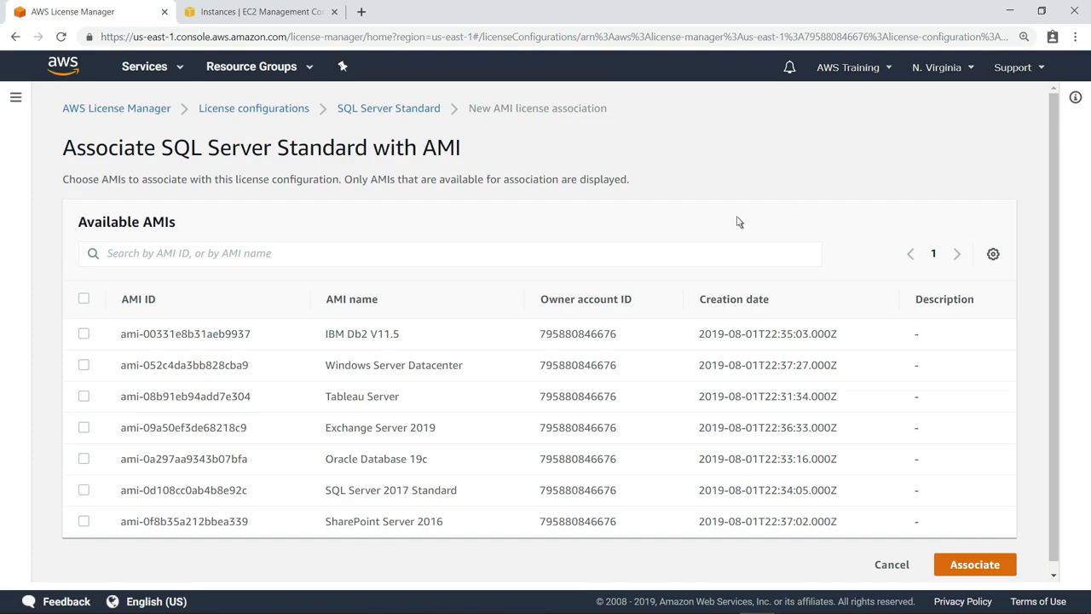
left_click(84, 490)
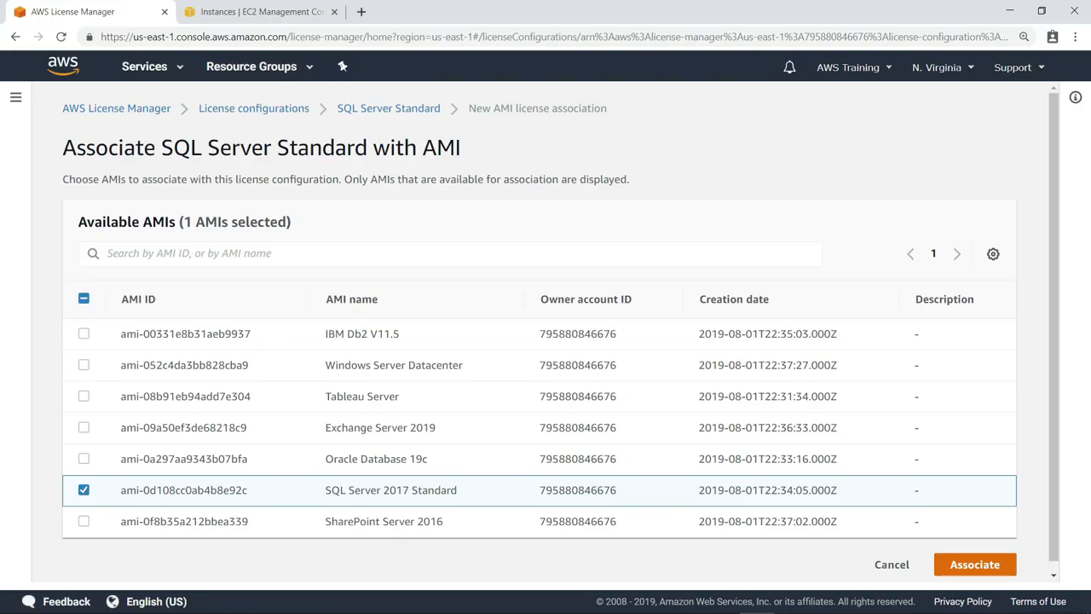
left_click(1004, 571)
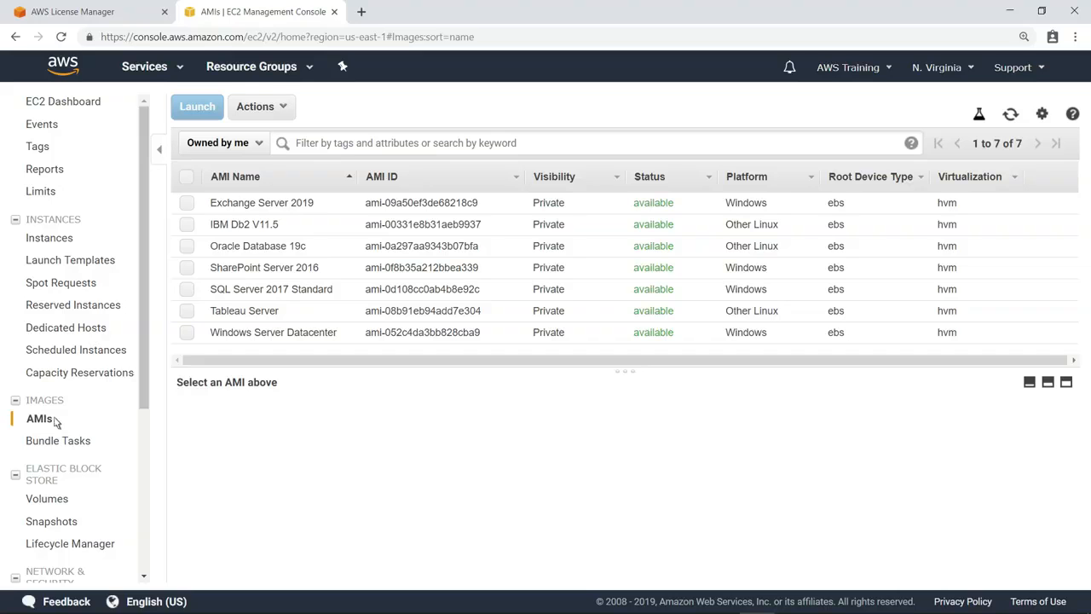
In the EC2 console, set up a t2.2xlarge instance from the SQL Server 2017 Standard AMI and proceed to the launch review.
left_click(188, 290)
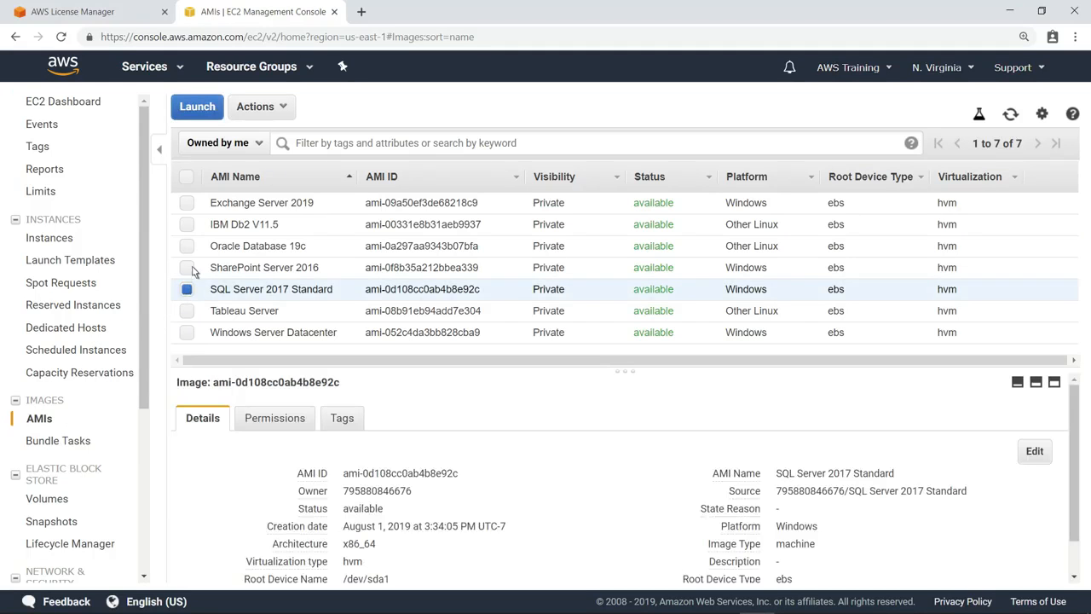
left_click(197, 107)
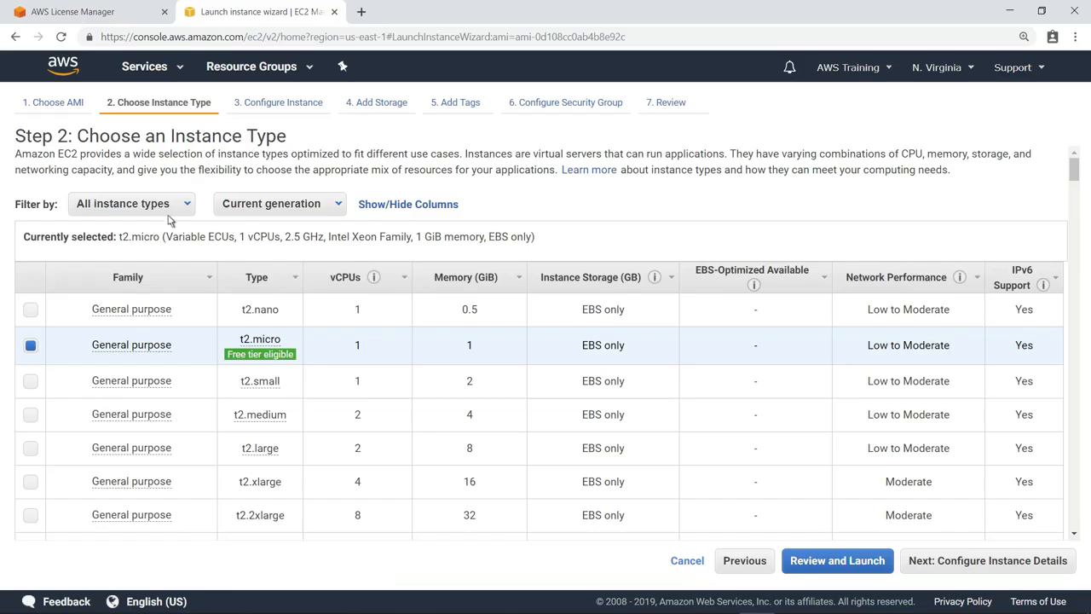
left_click(30, 516)
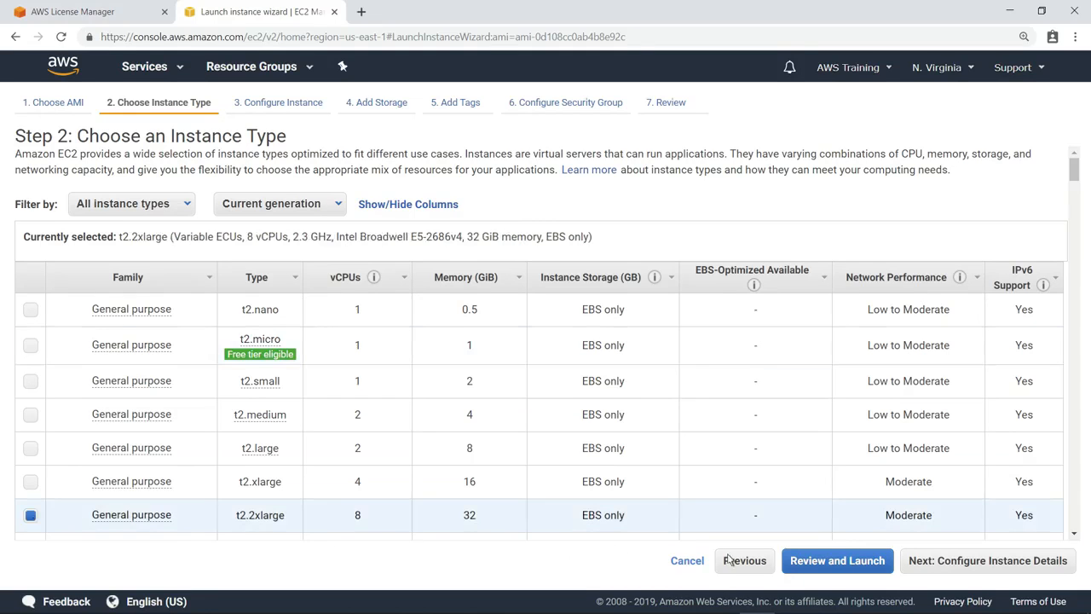
left_click(885, 567)
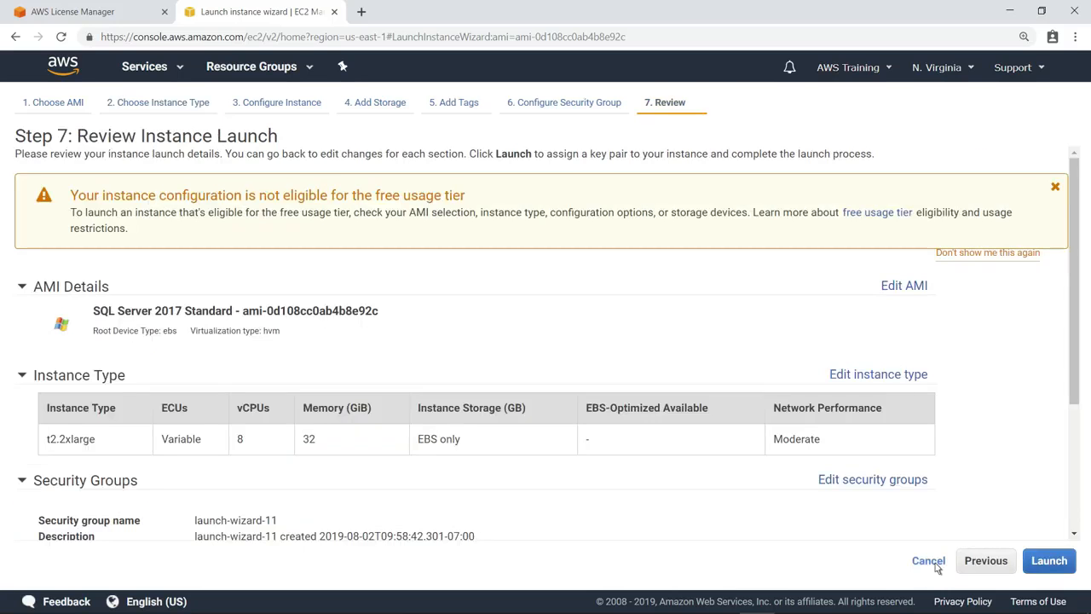
Launch the instance with the existing SampleKeyPair key pair, acknowledging access to its private key file.
left_click(1049, 560)
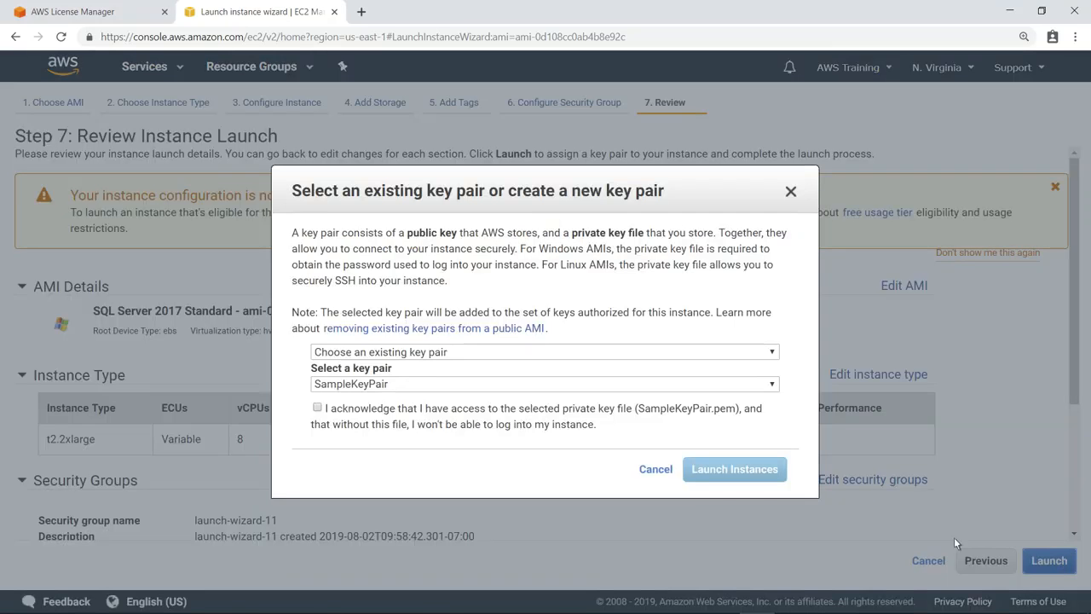
left_click(317, 411)
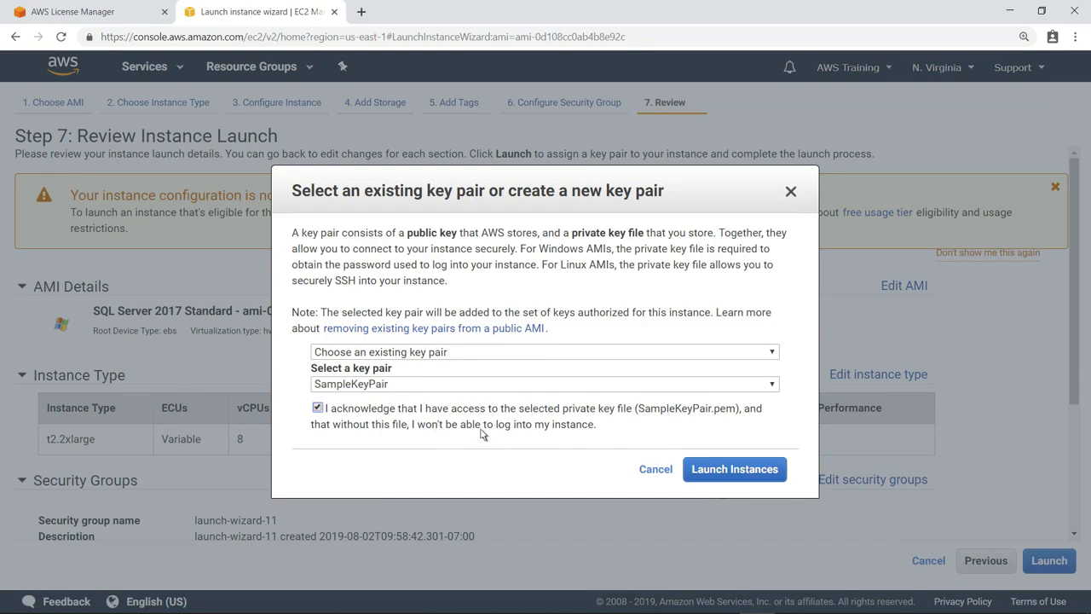
left_click(770, 470)
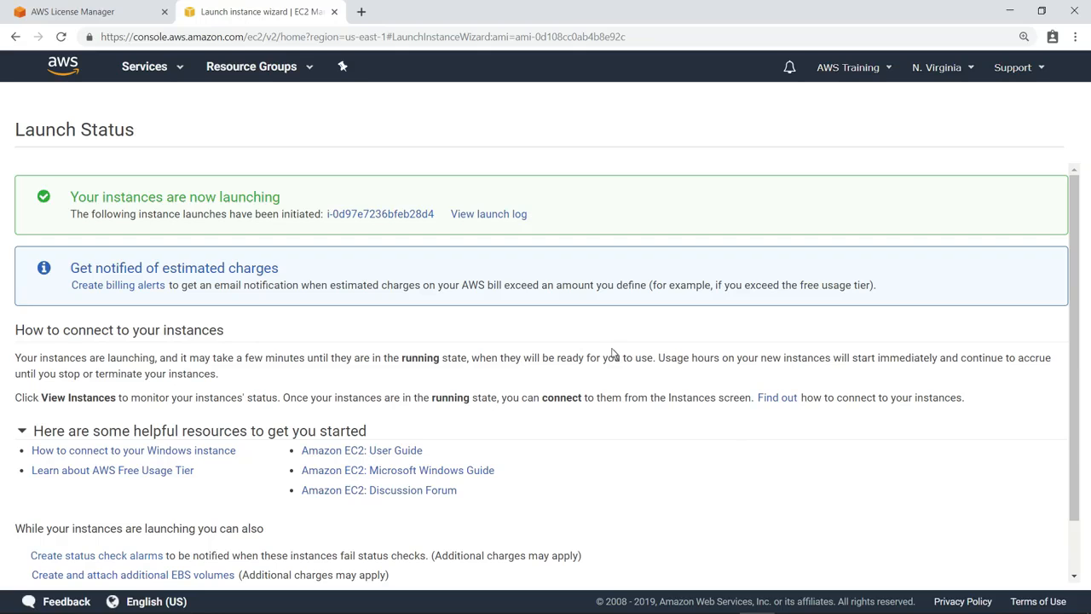
View the newly launched instance in EC2 and check the SQL Server Standard license consumption in AWS License Manager.
left_click(431, 217)
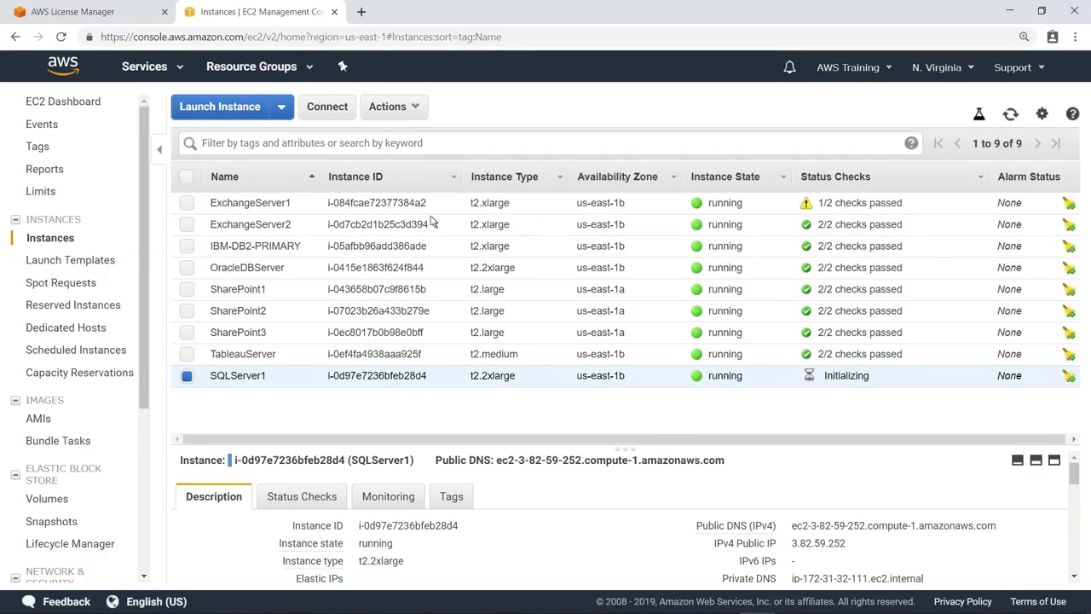
left_click(120, 18)
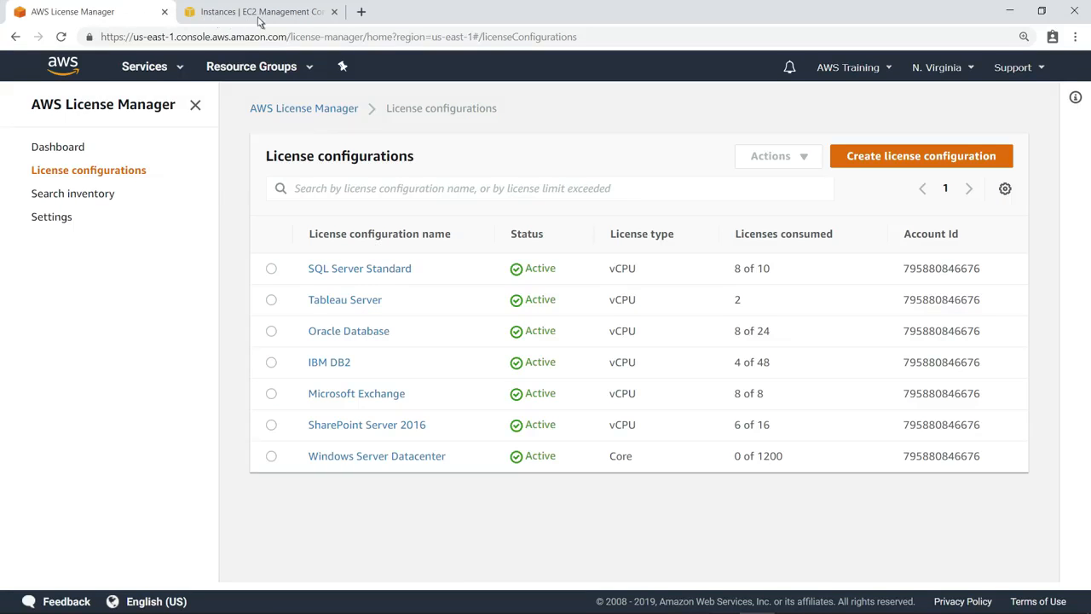
In the EC2 console, set up another t2.2xlarge instance from the SQL Server 2017 Standard AMI and proceed to the launch review.
left_click(312, 17)
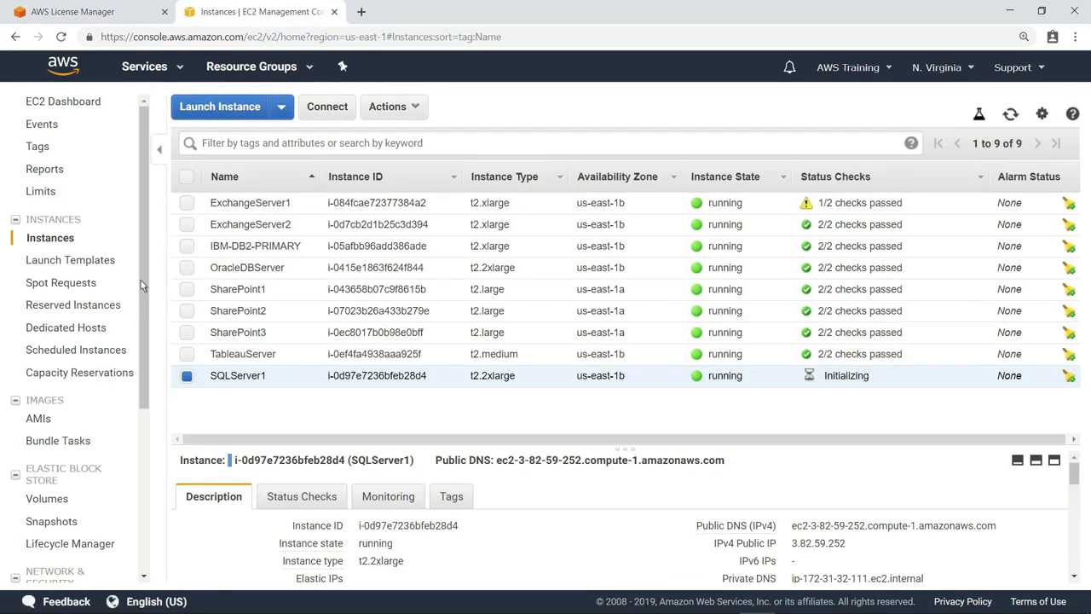
left_click(39, 419)
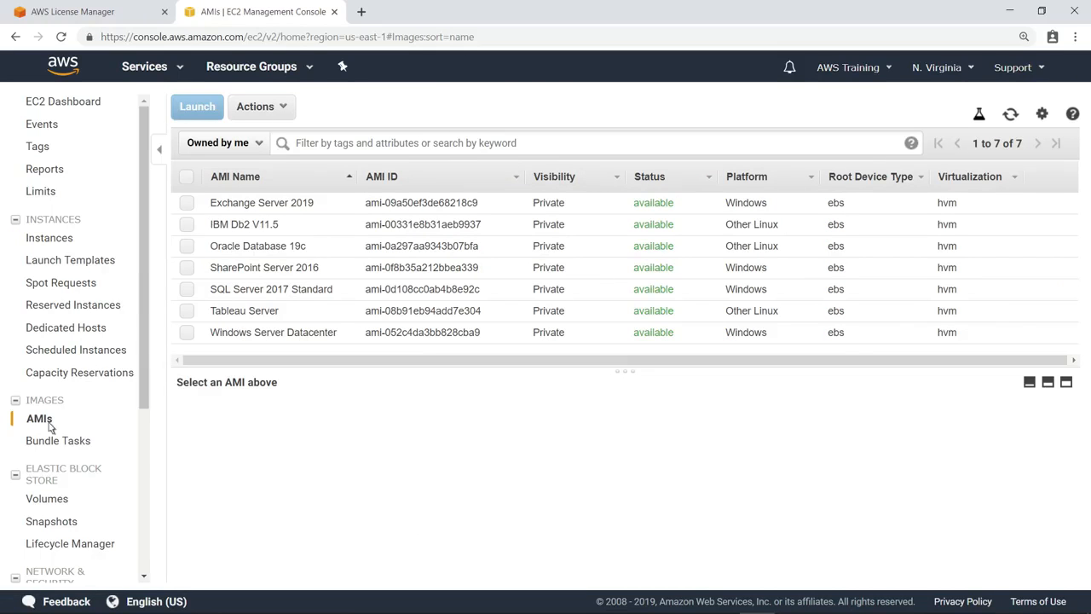
left_click(186, 288)
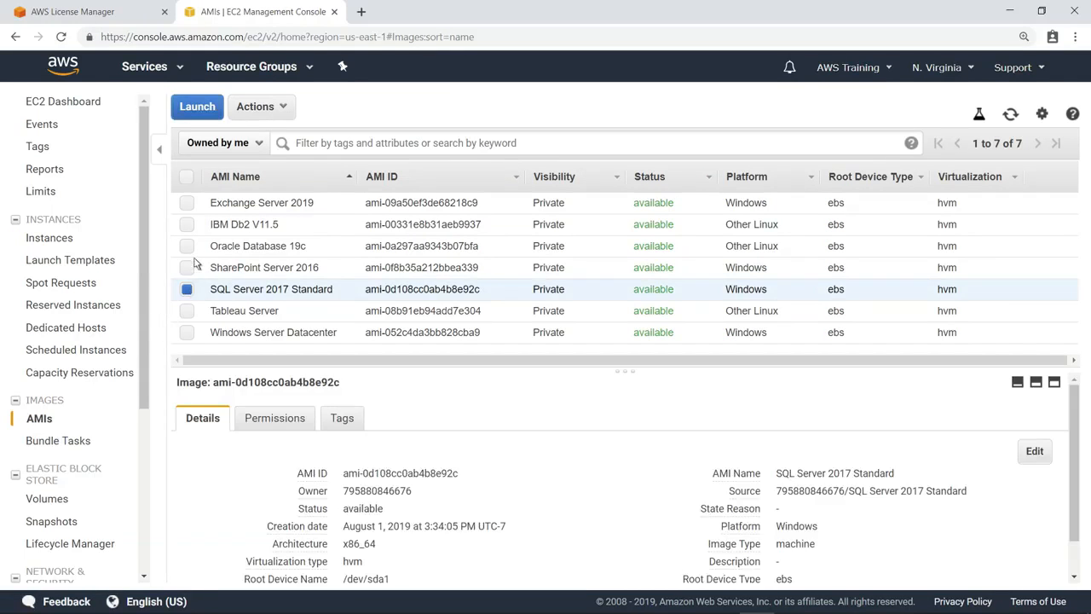
left_click(217, 113)
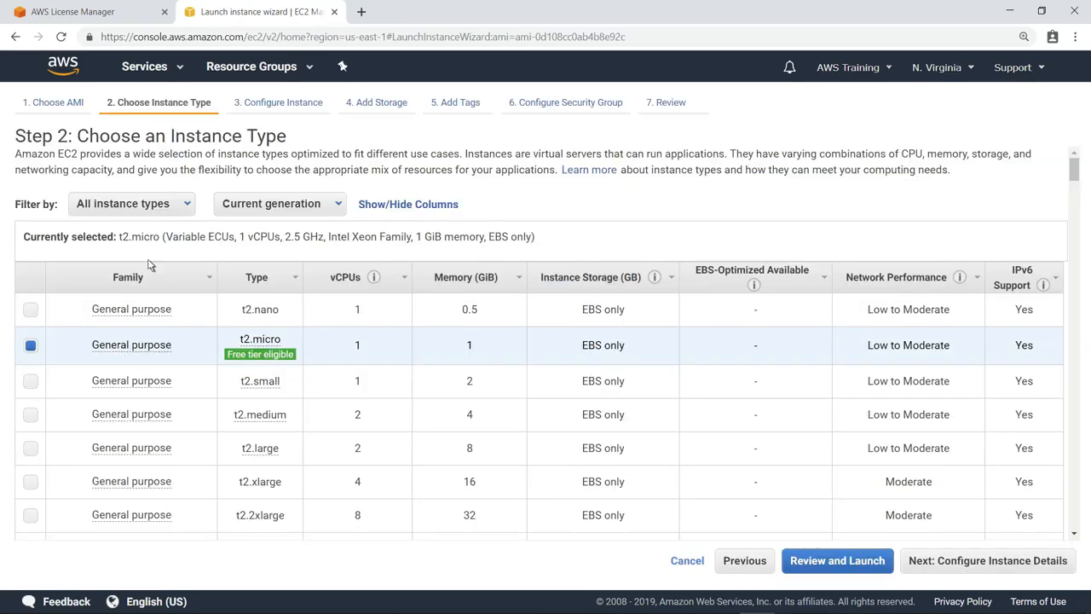
left_click(32, 515)
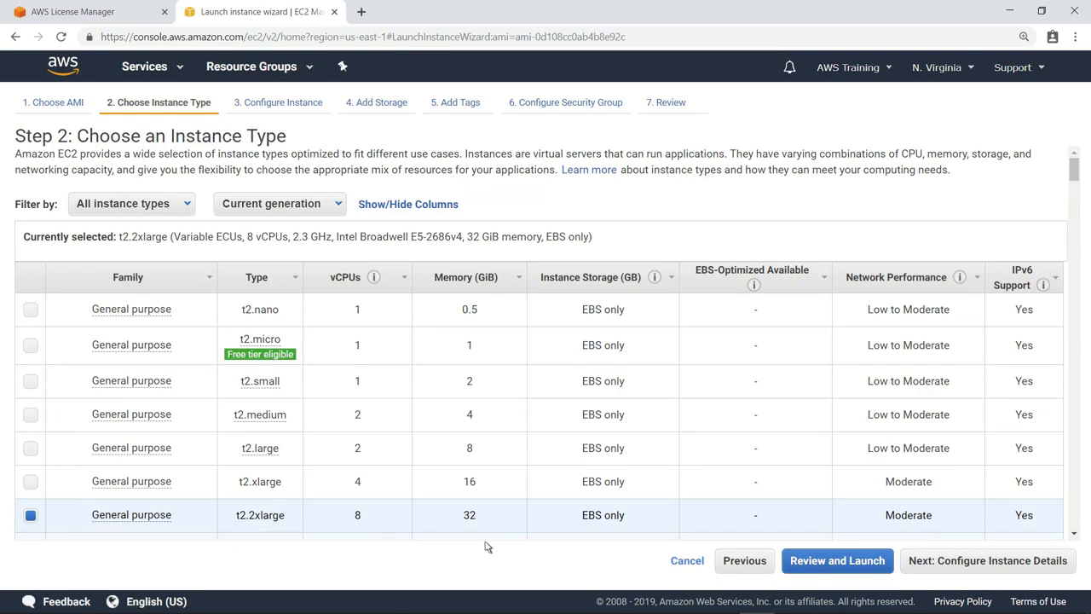
left_click(859, 566)
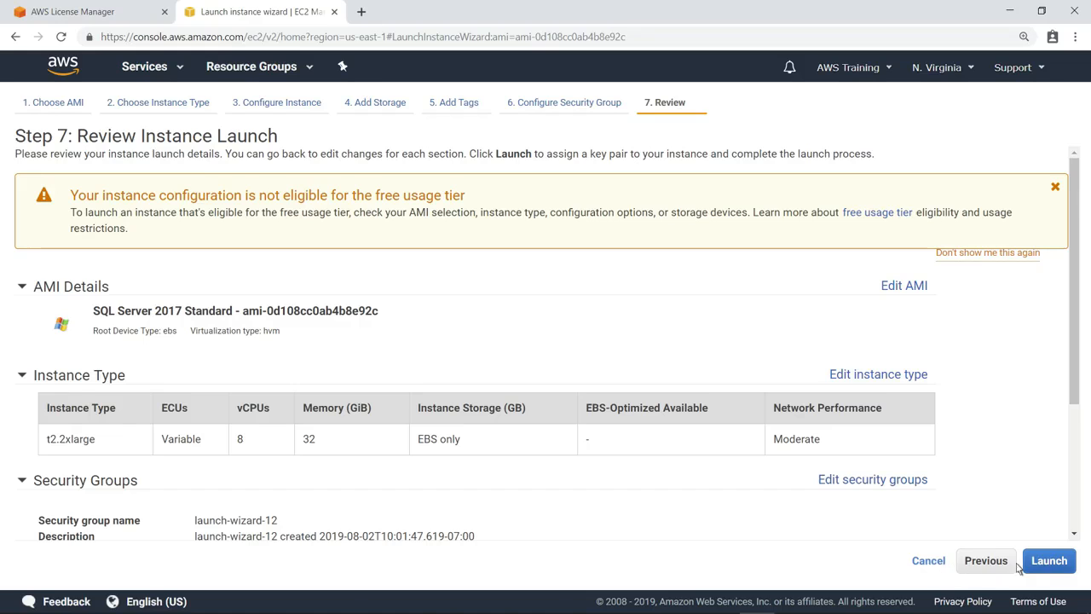
Try to launch the second SQL Server instance with the existing SampleKeyPair key pair, acknowledging access to its private key file.
left_click(1070, 566)
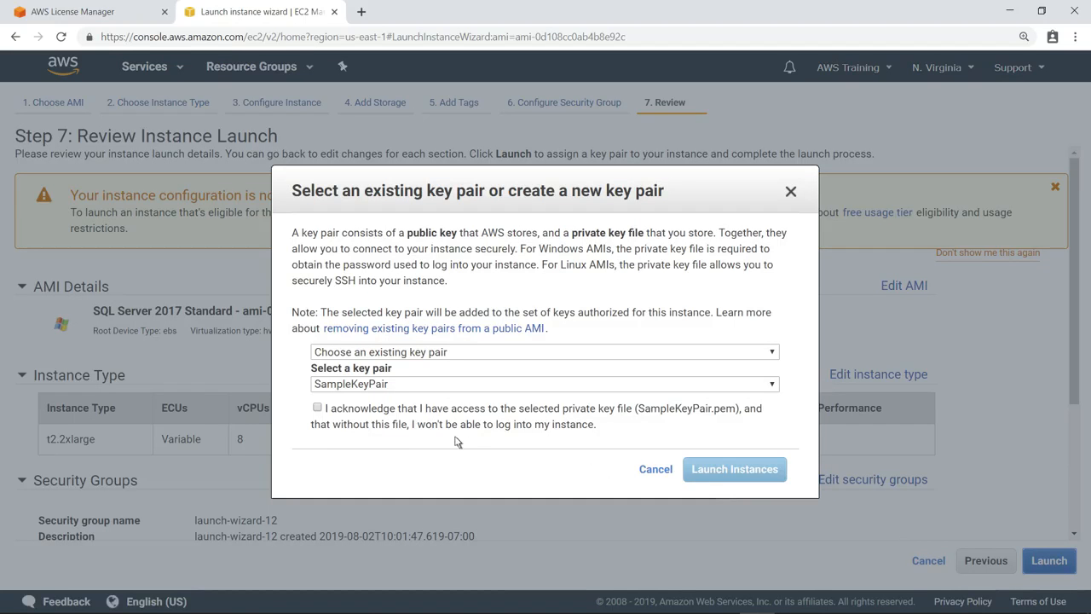
left_click(317, 408)
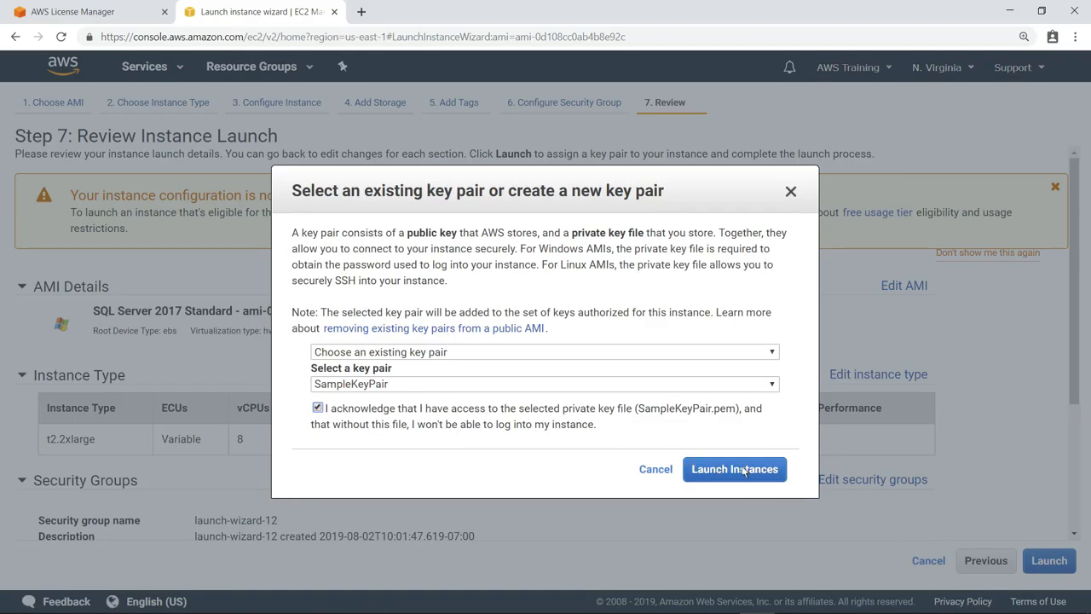
left_click(774, 477)
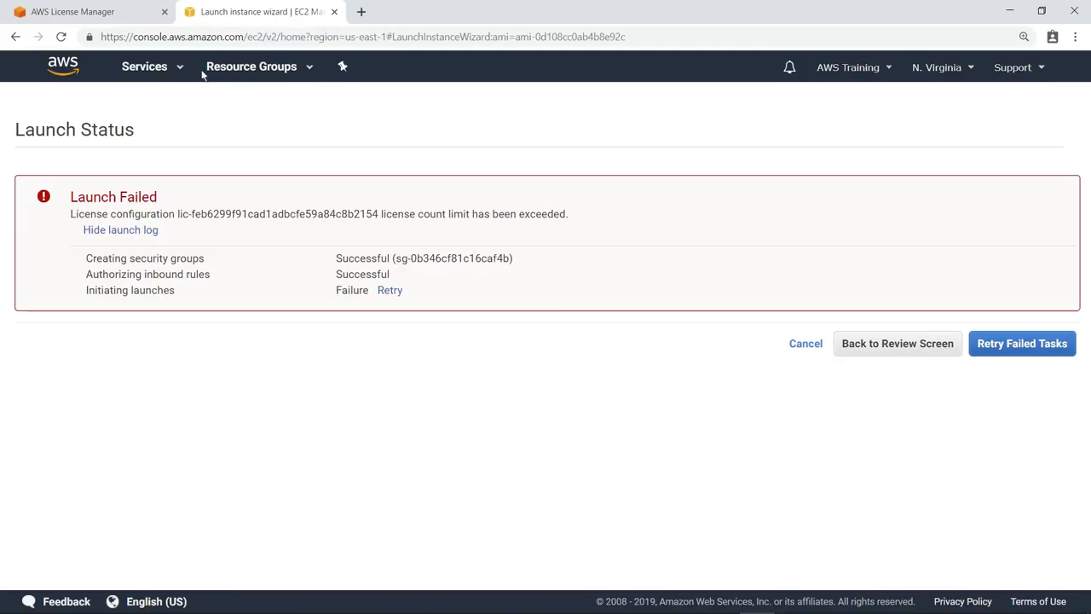
In AWS License Manager, open the SQL Server Standard license configuration and review its associated resources and available actions.
left_click(121, 17)
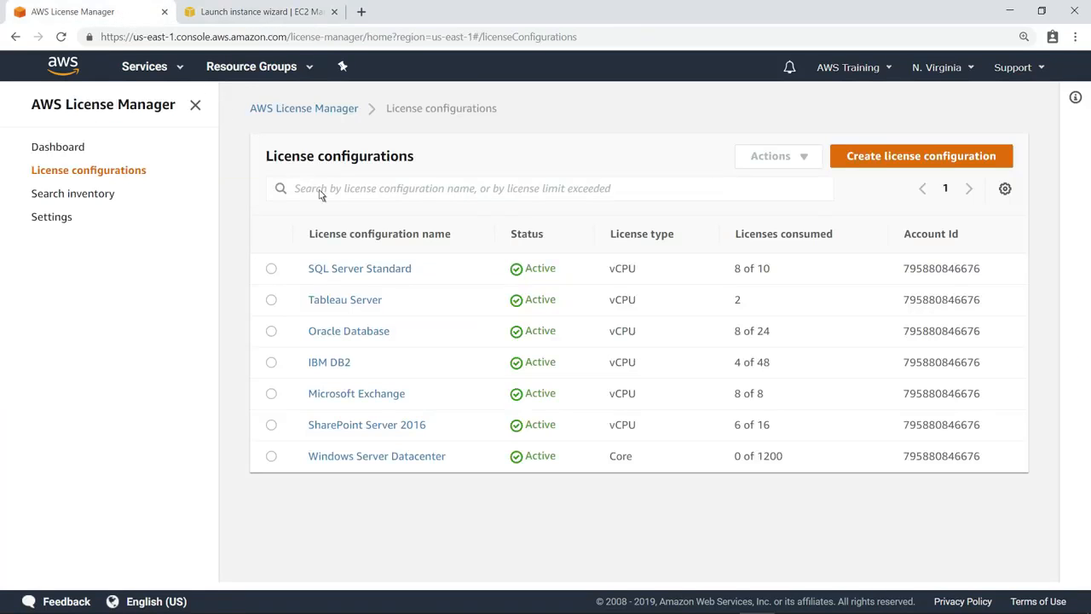
left_click(407, 270)
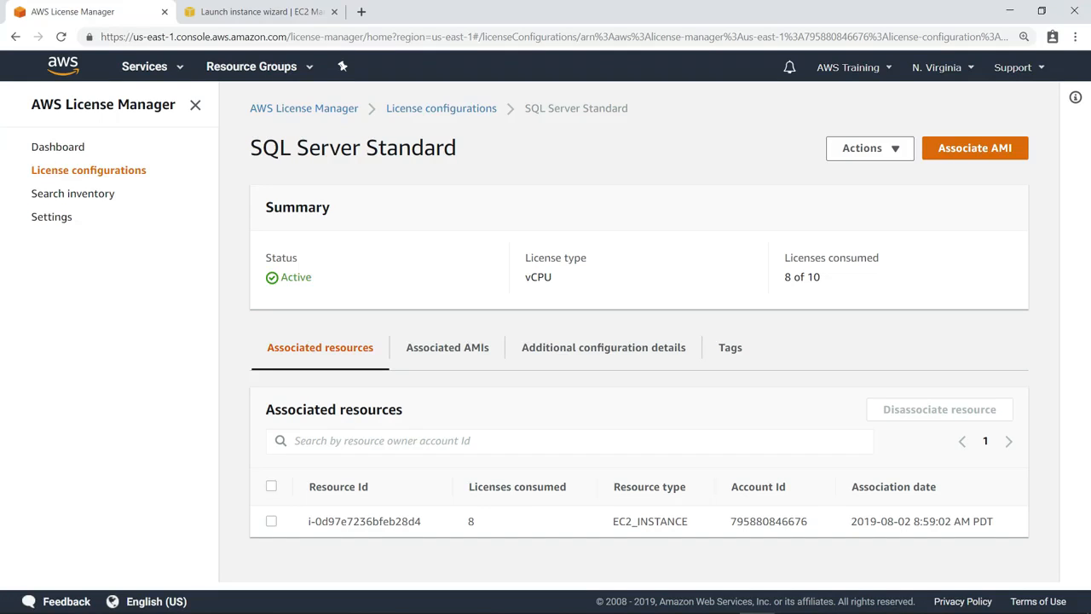
left_click(902, 156)
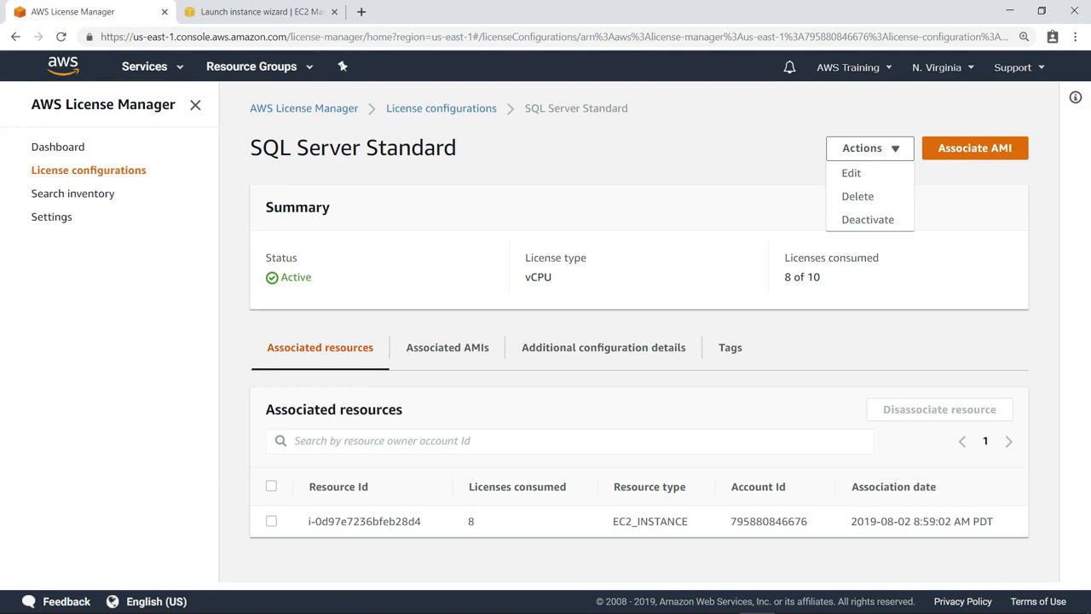
left_click(902, 156)
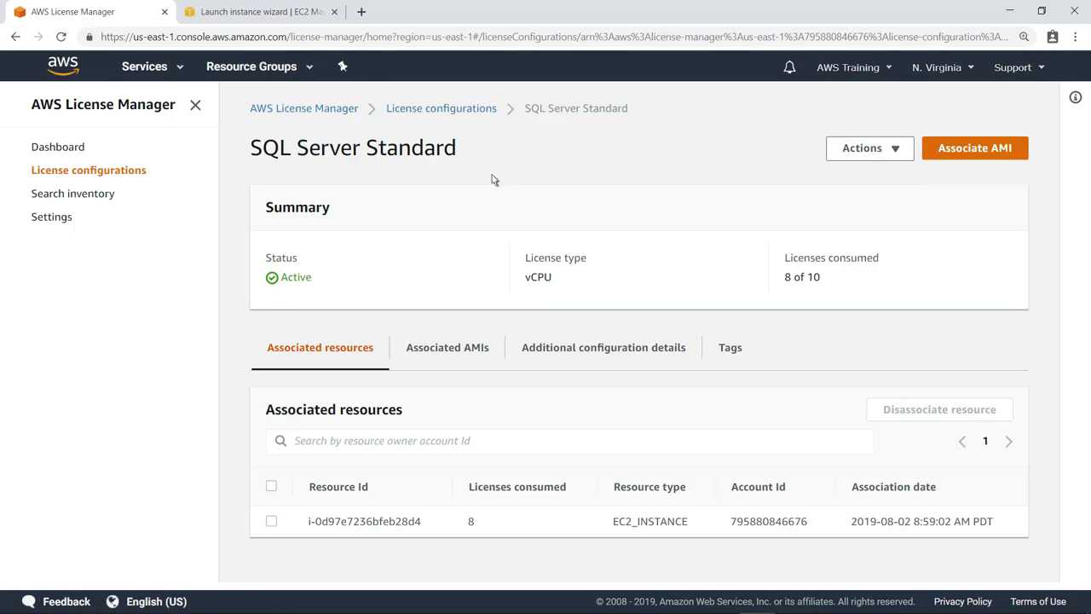
Search the License Manager inventory for application names beginning with "Microsoft SQL Server" and examine the listed platforms and application names.
left_click(113, 195)
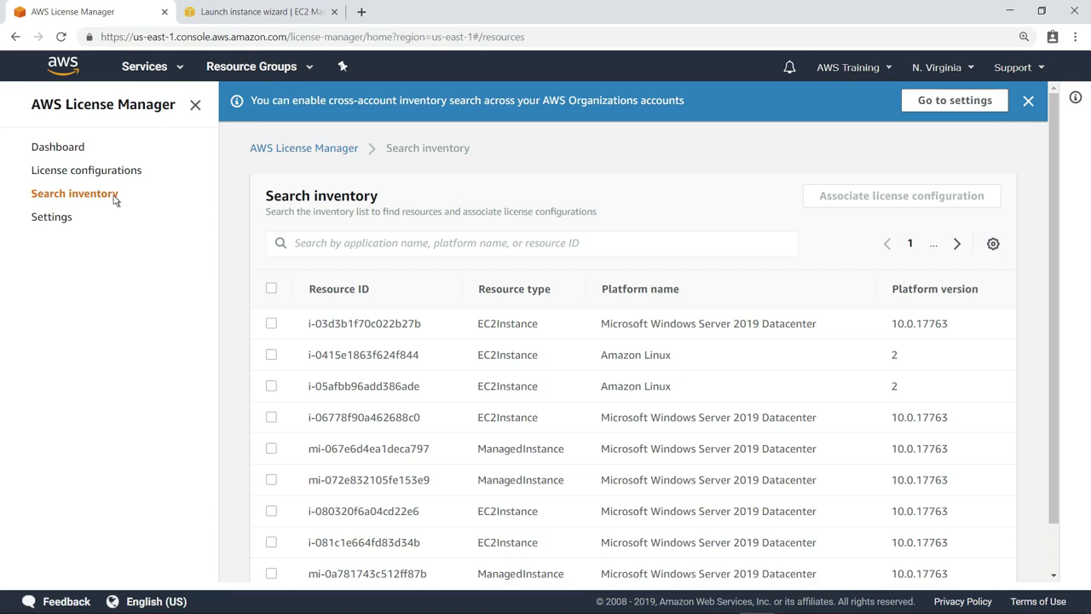
left_click(294, 246)
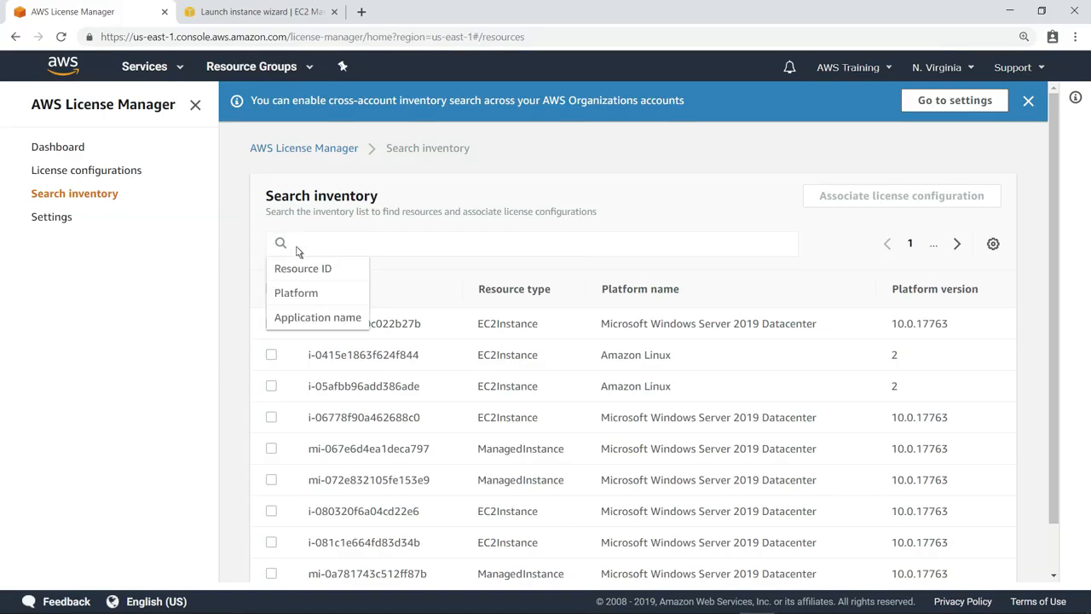
left_click(362, 320)
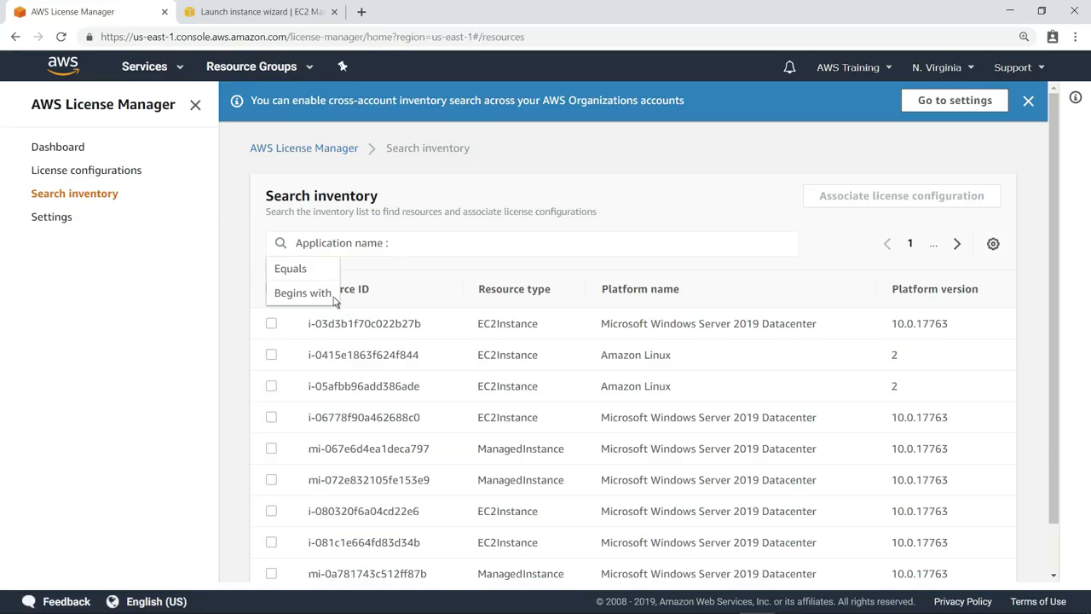
left_click(333, 293)
type("Microsoft SQL Server")
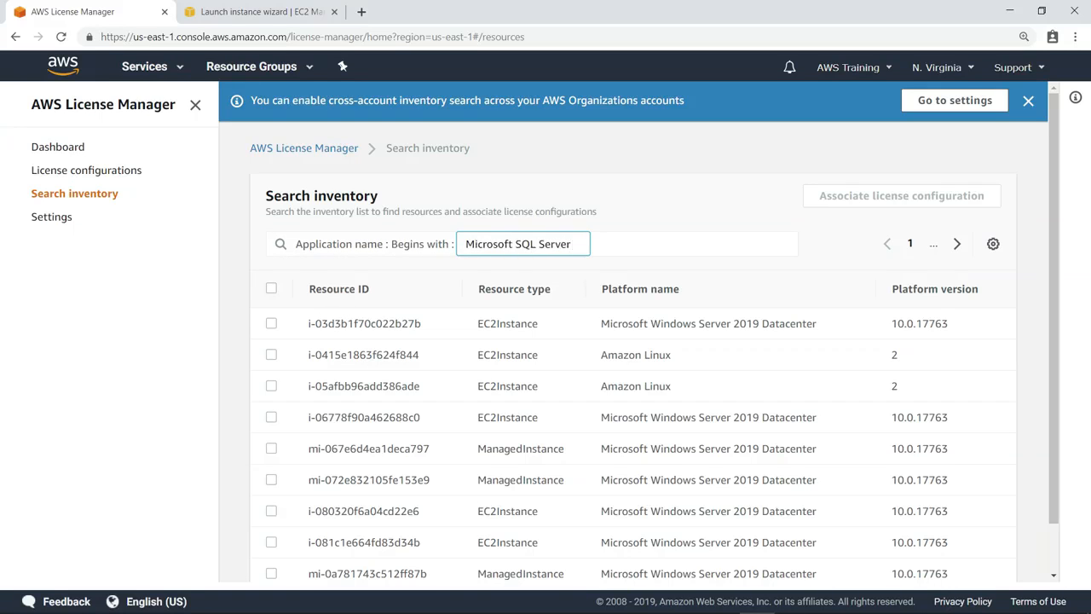
key("Return")
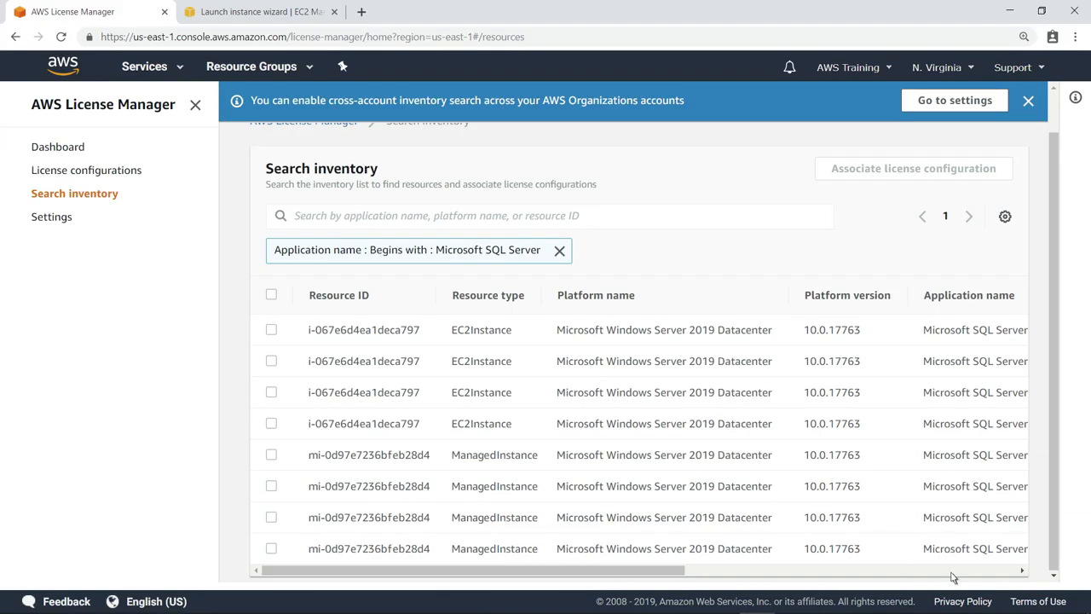
scroll(954, 571, "right", 1)
scroll(639, 434, "right", 1)
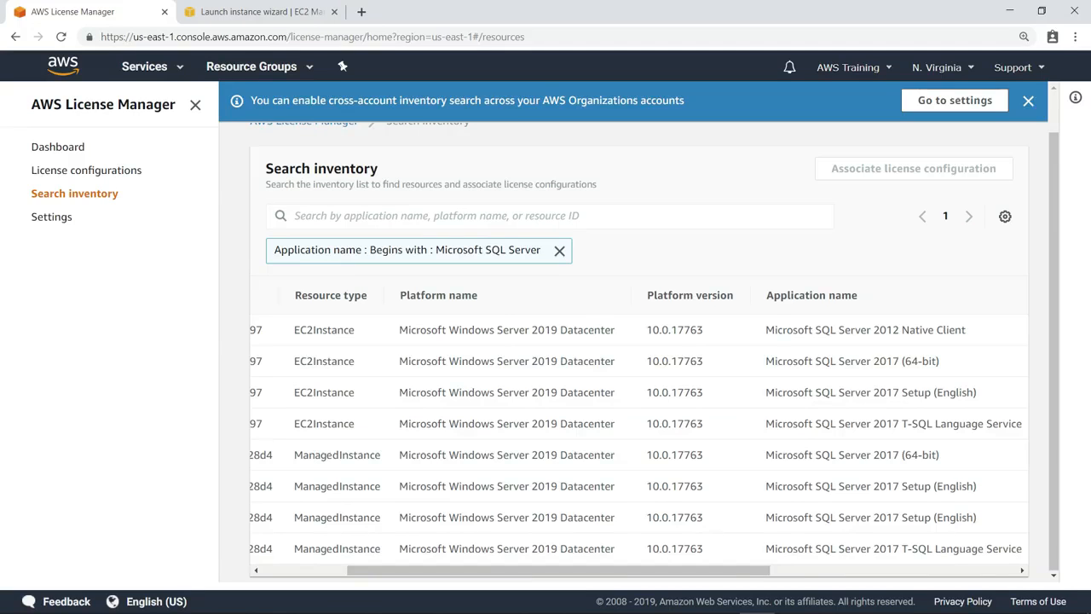
left_click(289, 573)
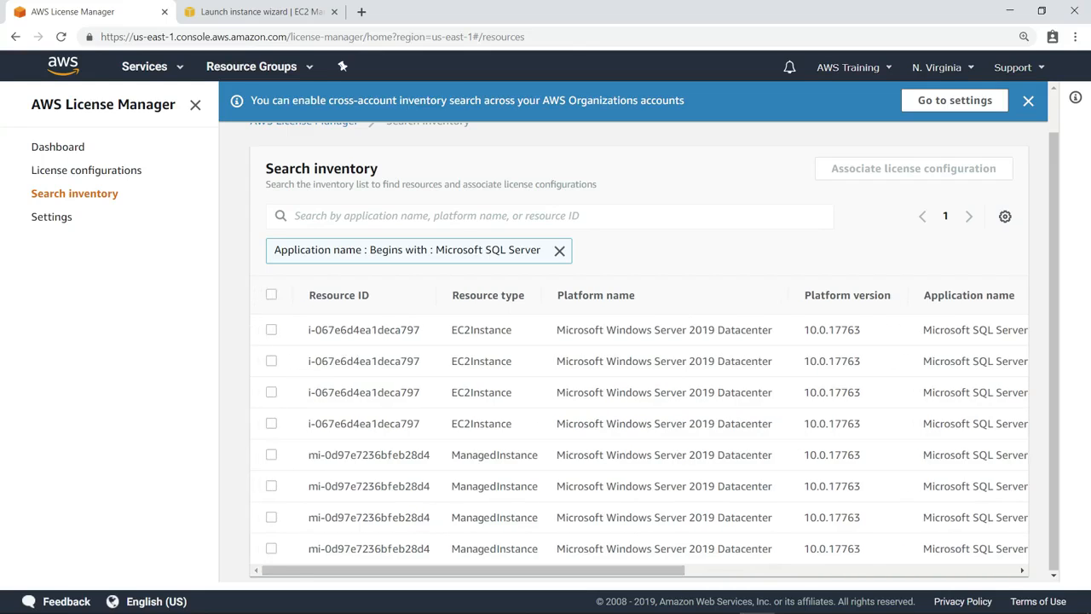
Associate the managed instance mi-0d97e7236bfeb28d4 with the SQL Server Standard license configuration.
left_click(270, 455)
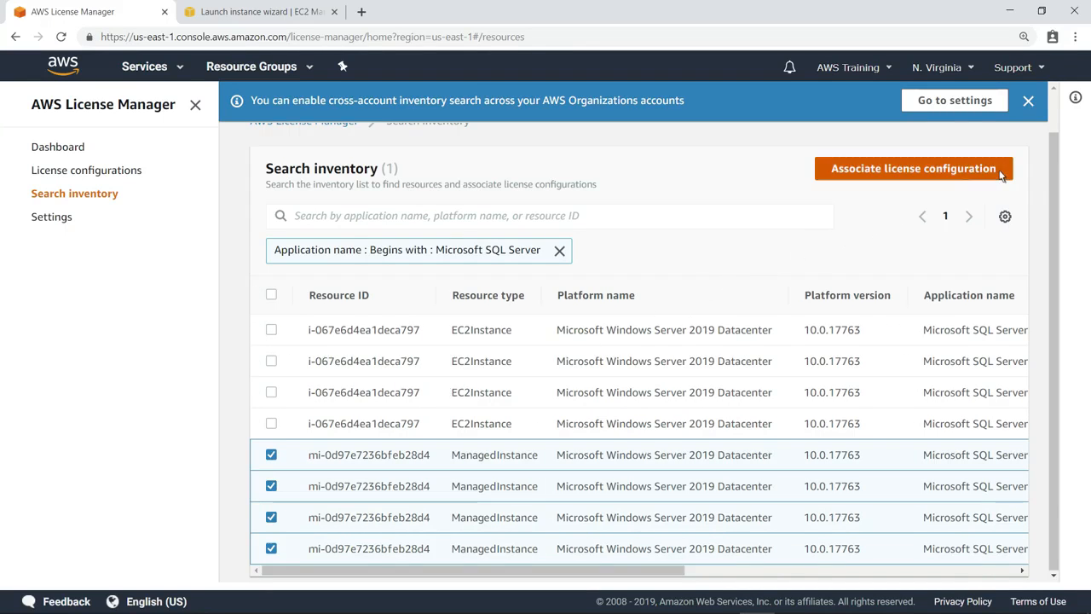
left_click(912, 169)
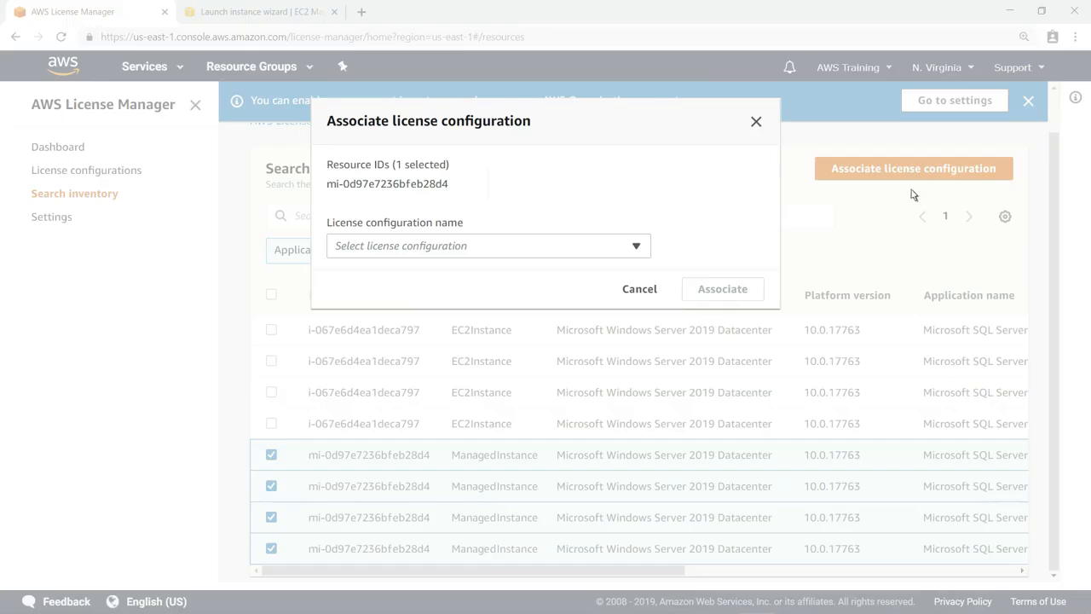
left_click(635, 247)
left_click(533, 307)
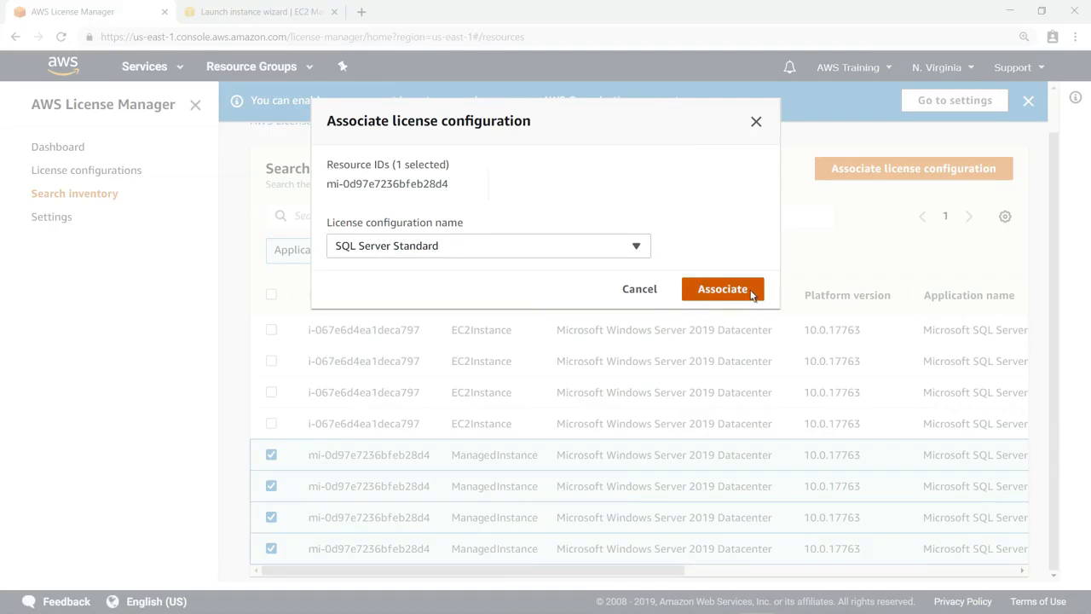
left_click(722, 289)
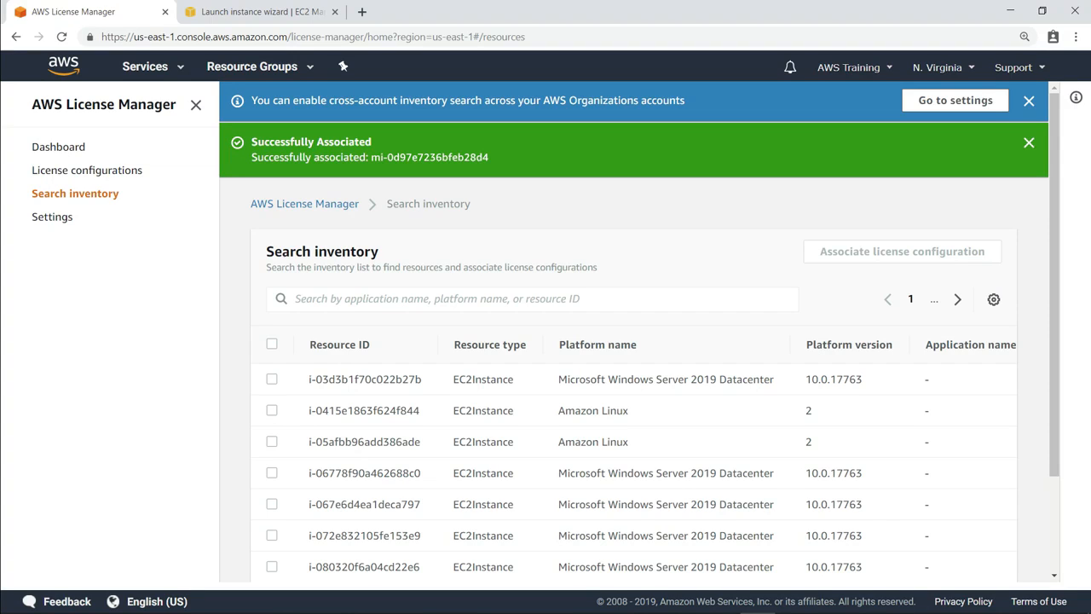